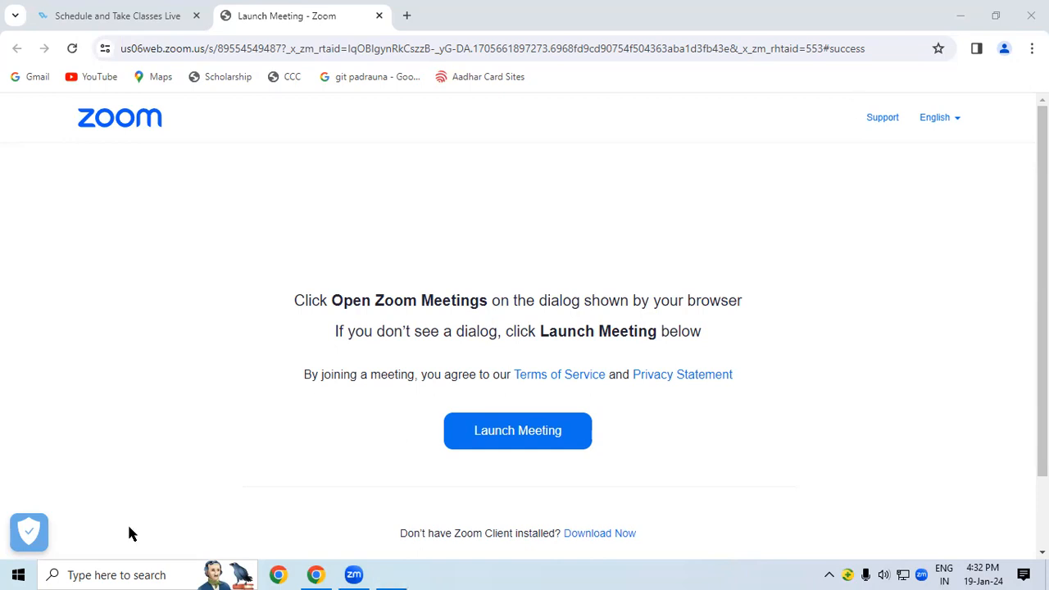
Launch PowerPoint through the Windows Run command powerpnt, and close it from its start screen
key(super+r)
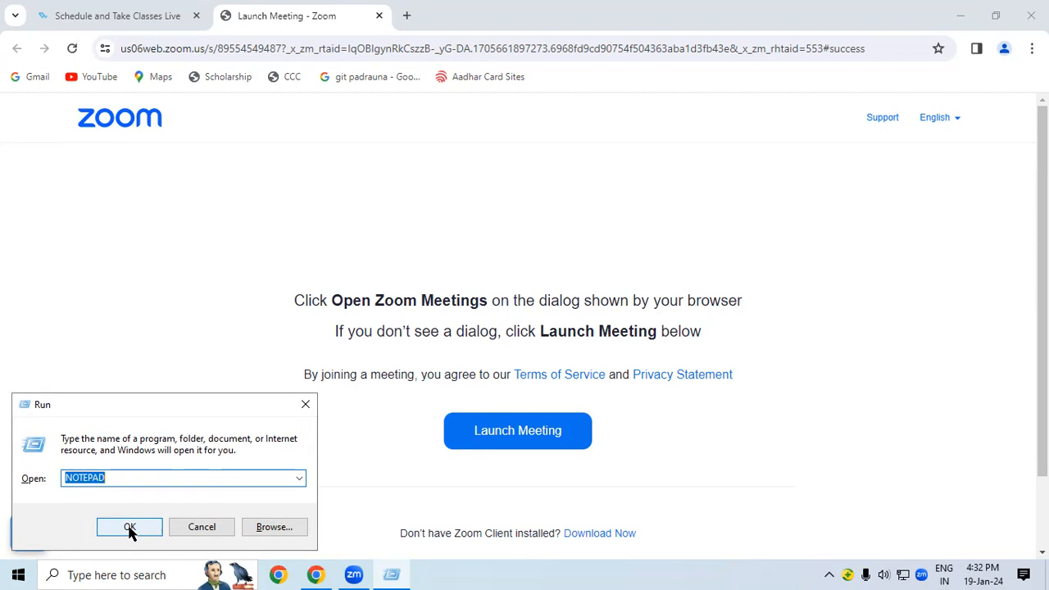
text(p)
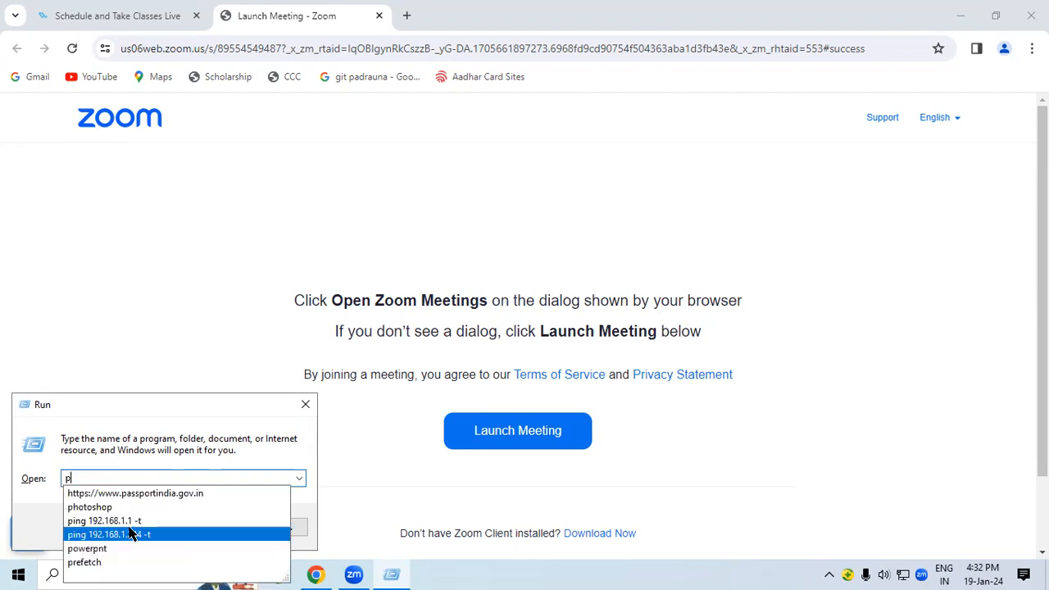
text(owerpnt)
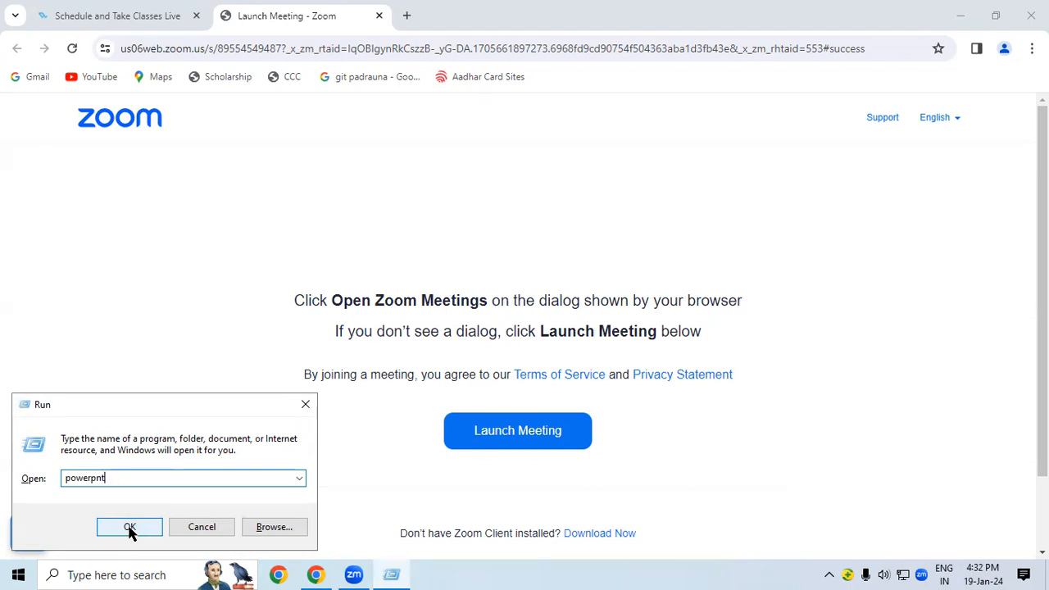
click(129, 527)
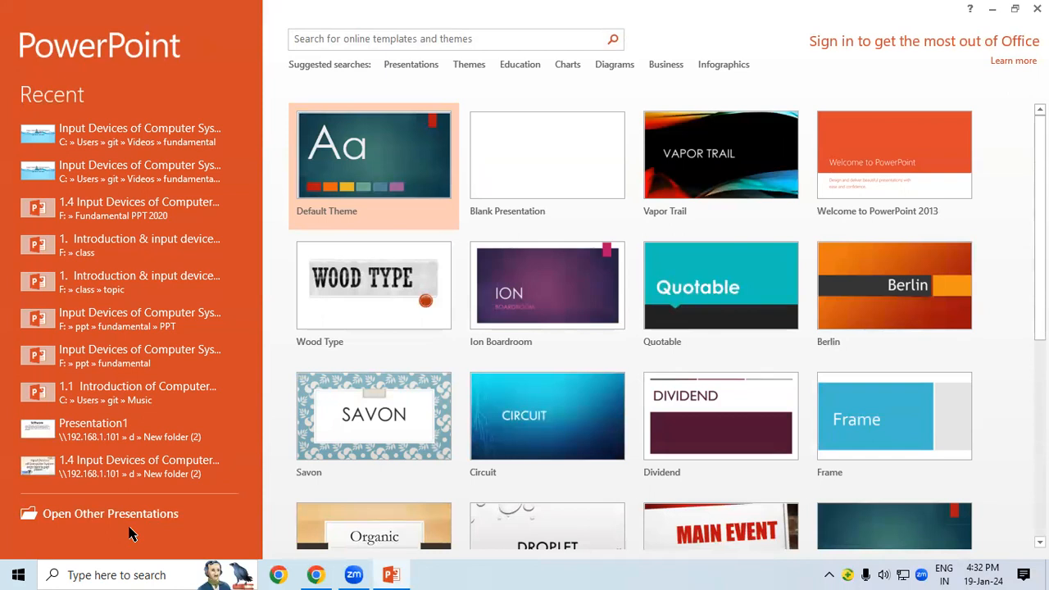
click(1037, 9)
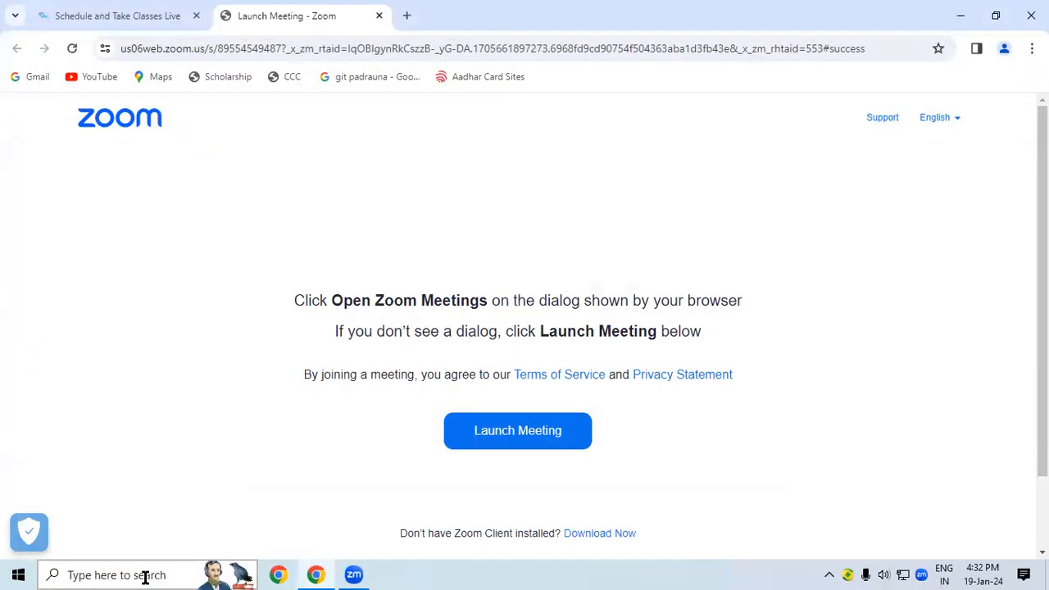
Search Windows for powerpoint, launch the PowerPoint 2013 app and close it
click(146, 574)
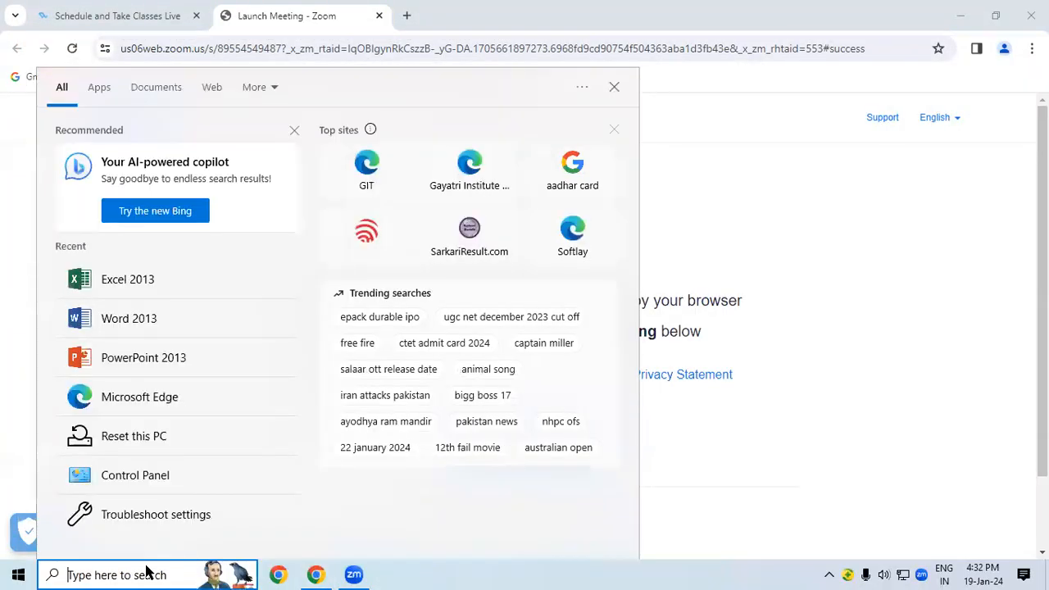
text(powerpoint)
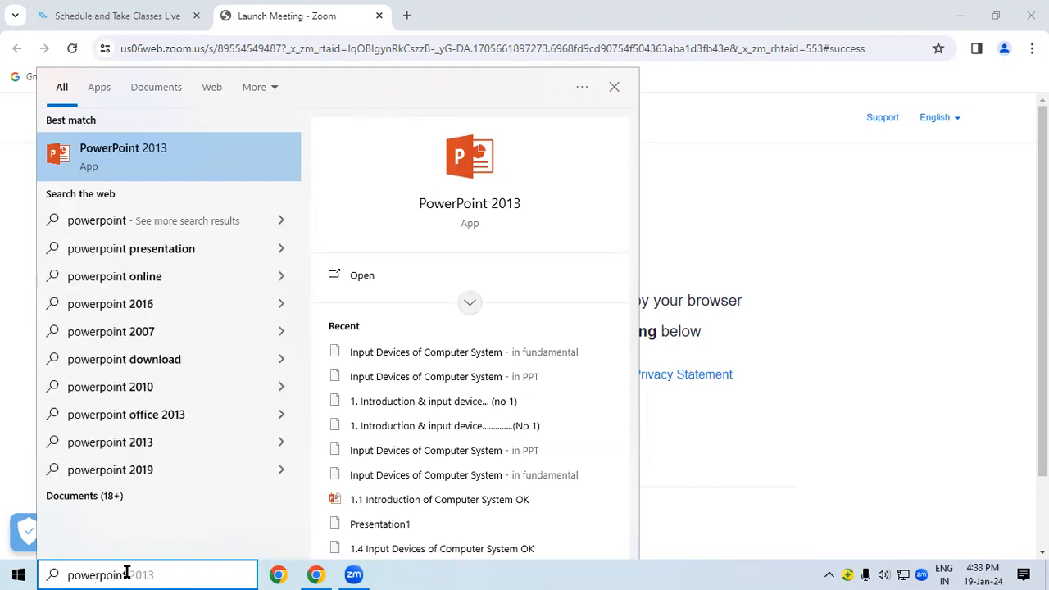
click(197, 158)
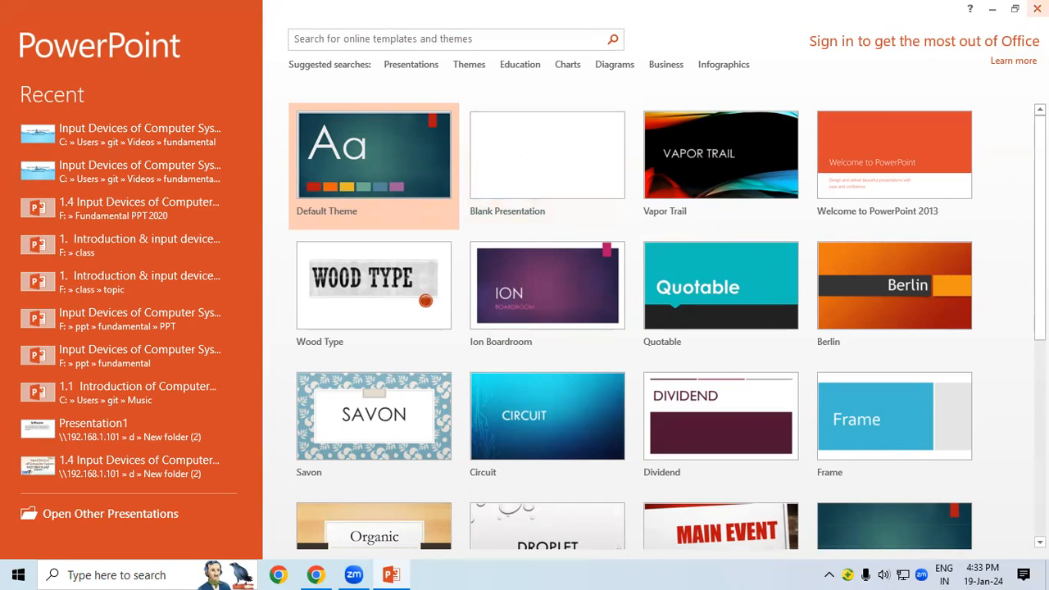
click(1036, 8)
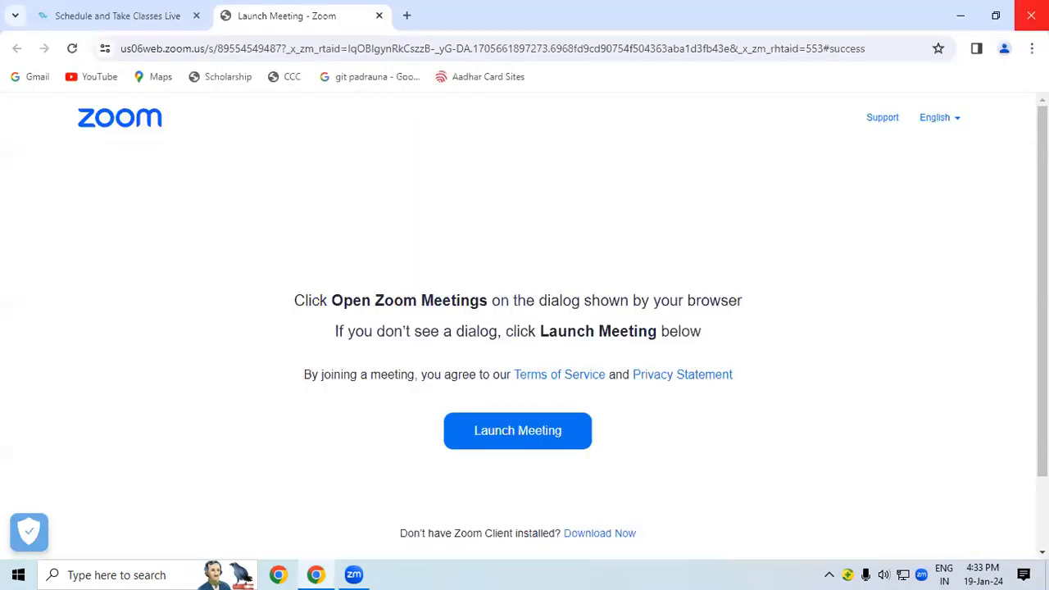
Repeat launching PowerPoint with the Run command powerpnt, and close the program
key(super+r)
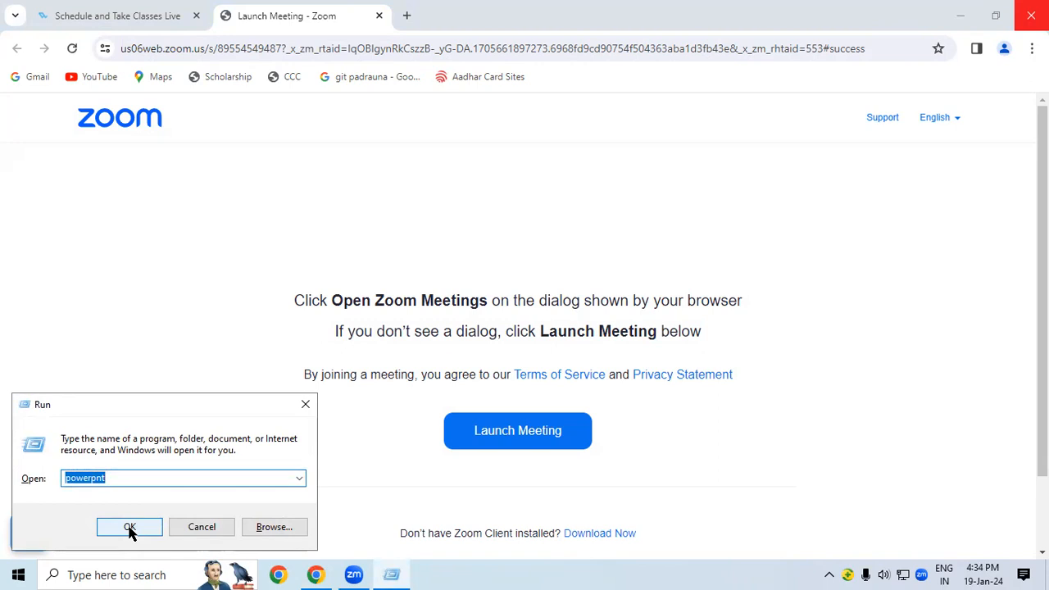
text(power)
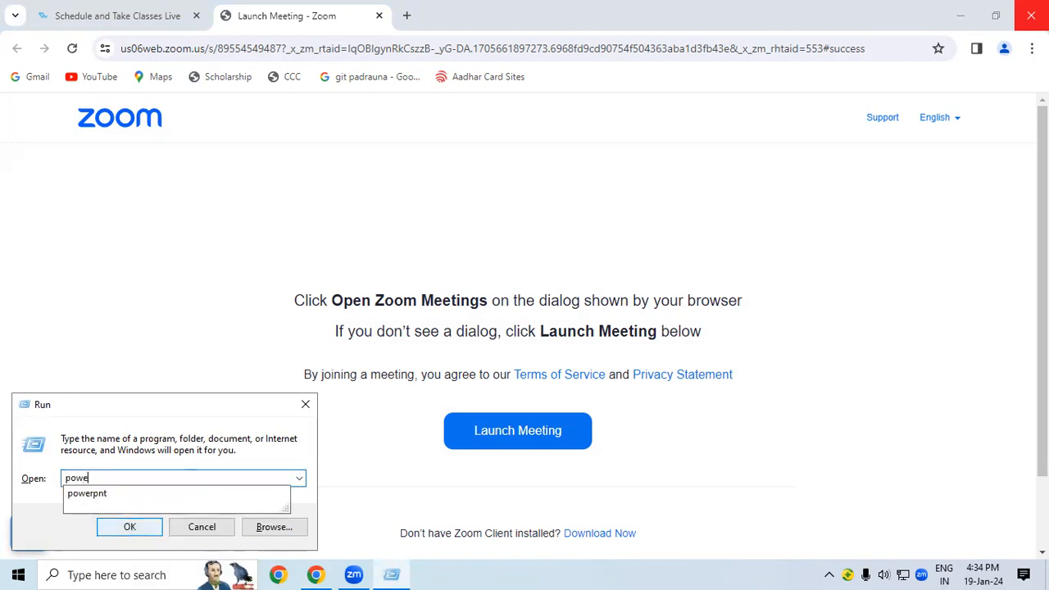
text(pnt)
click(130, 528)
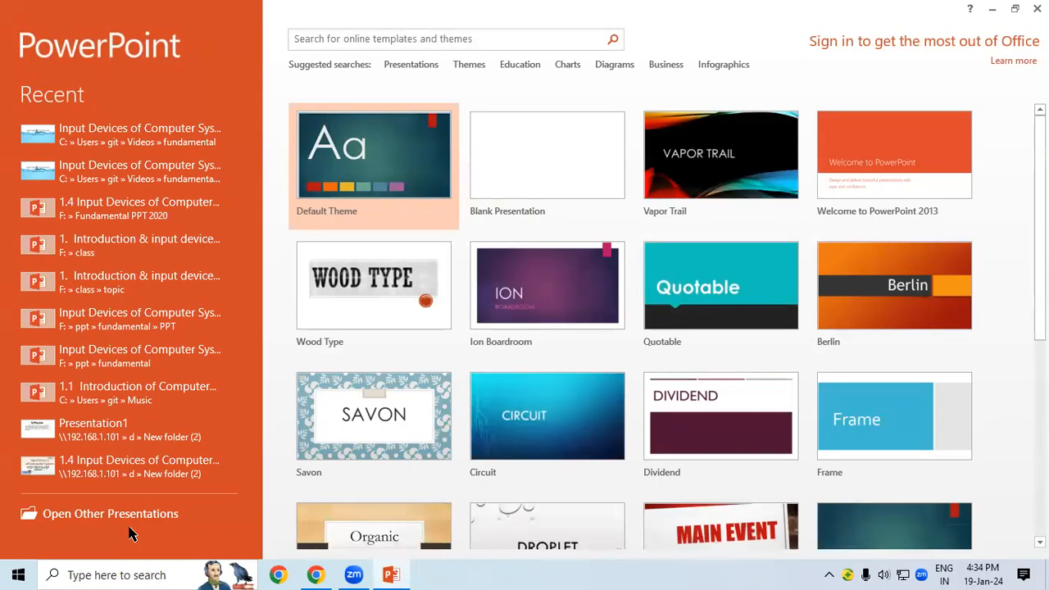
click(1037, 9)
Launch PowerPoint 2013 once more through Windows search, and close it
click(157, 575)
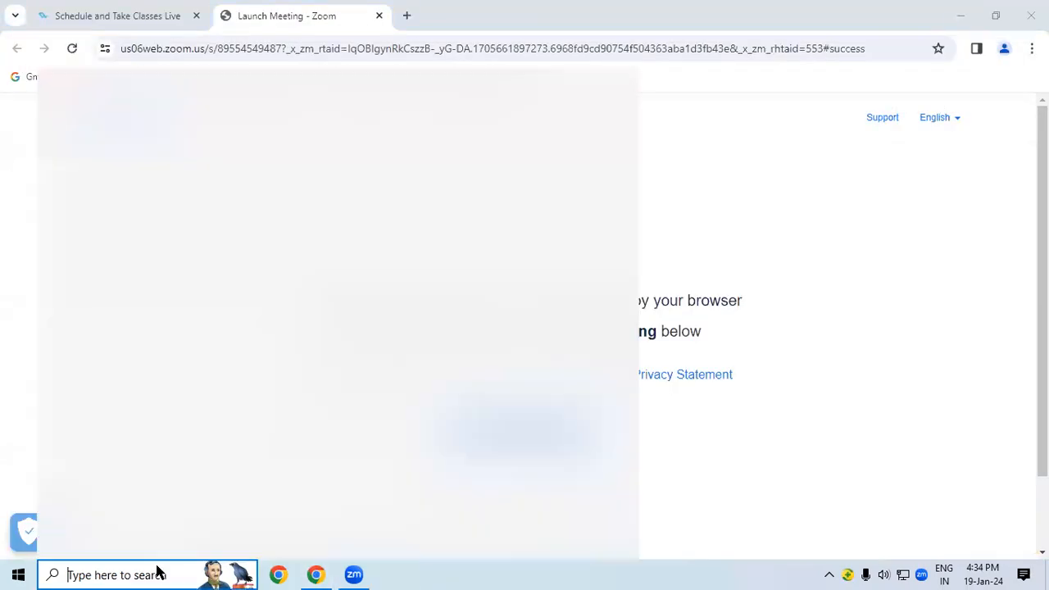
text(po)
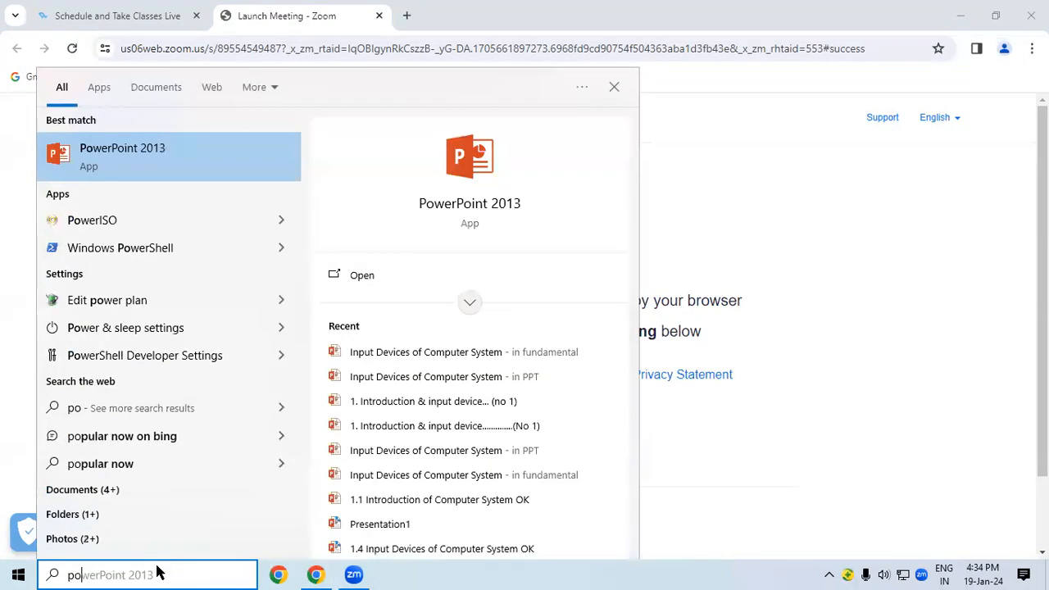
text(erpoint)
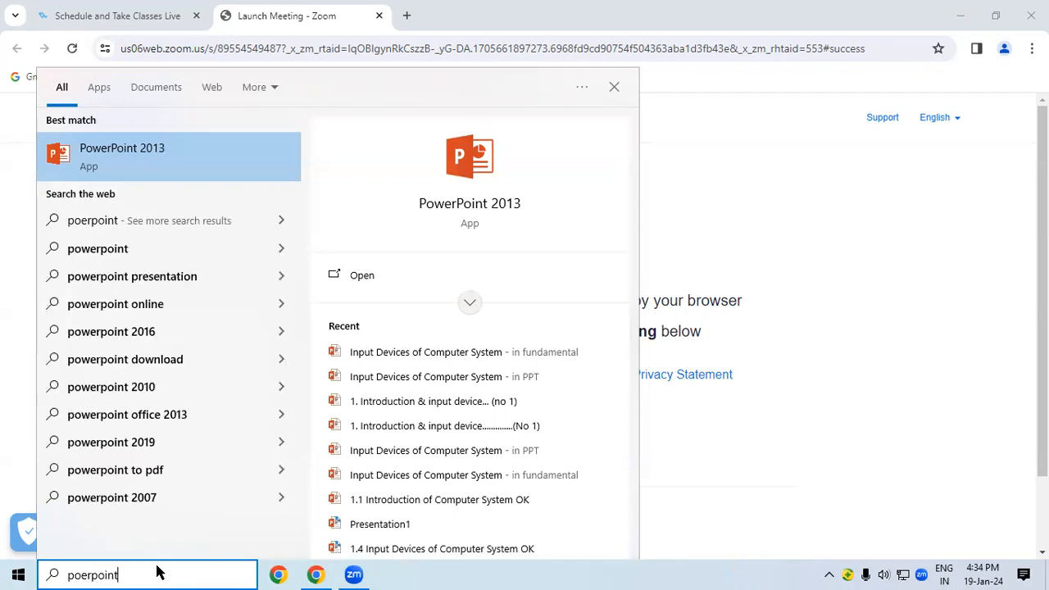
key(Return)
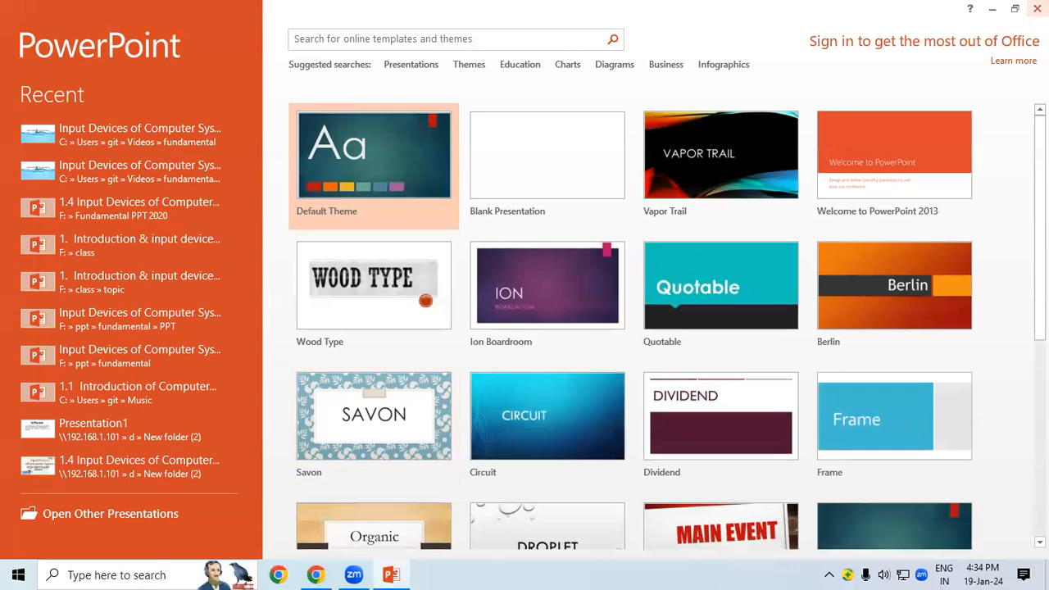
click(1036, 8)
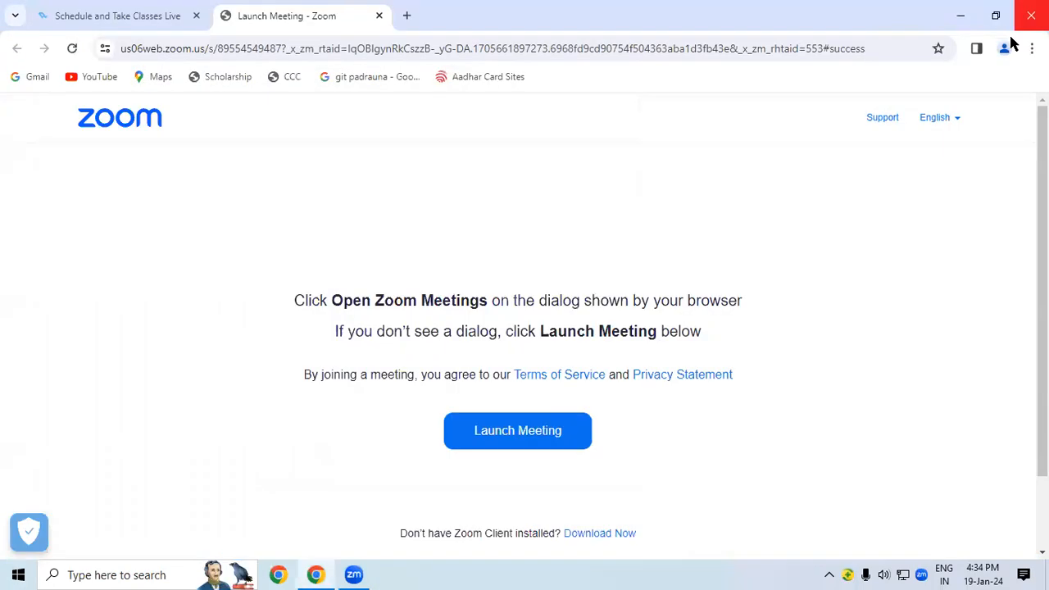
Create a new Microsoft PowerPoint Presentation file on the desktop, and open and close it
click(955, 15)
right_click(640, 123)
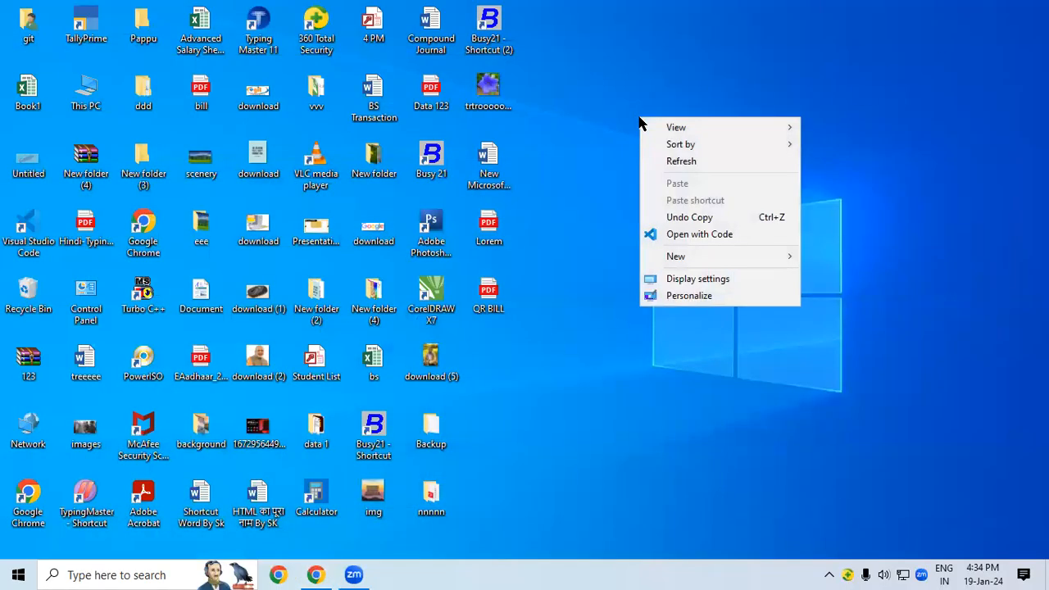
mouse_move(739, 260)
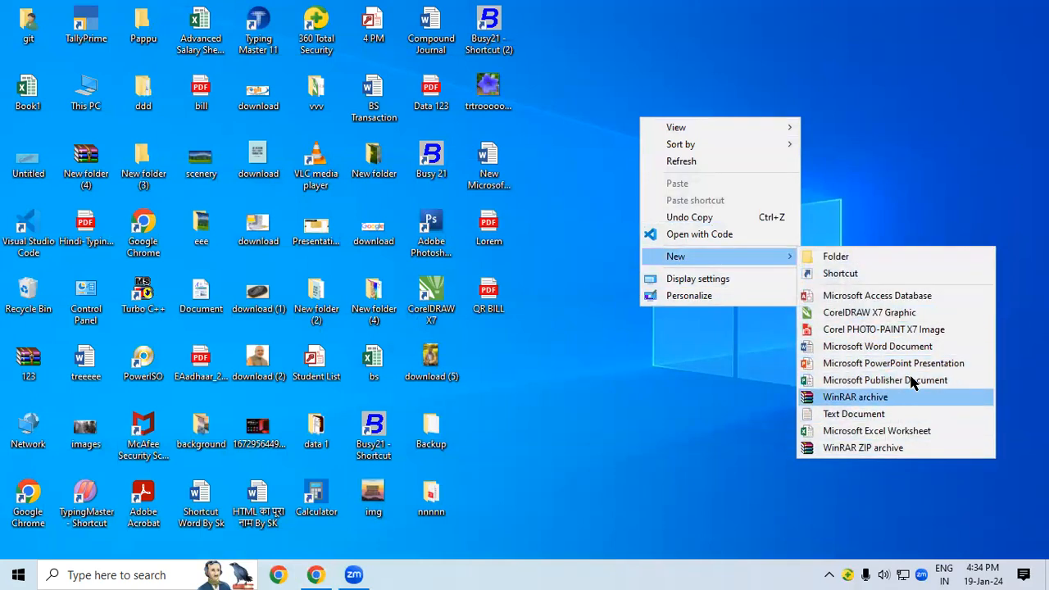
click(889, 365)
click(887, 368)
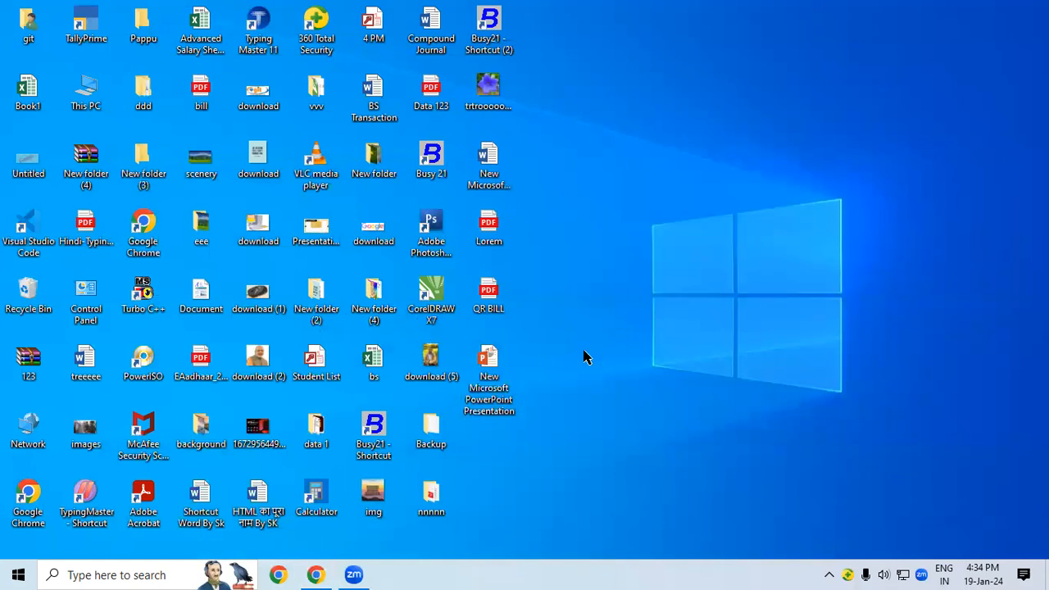
double_click(486, 382)
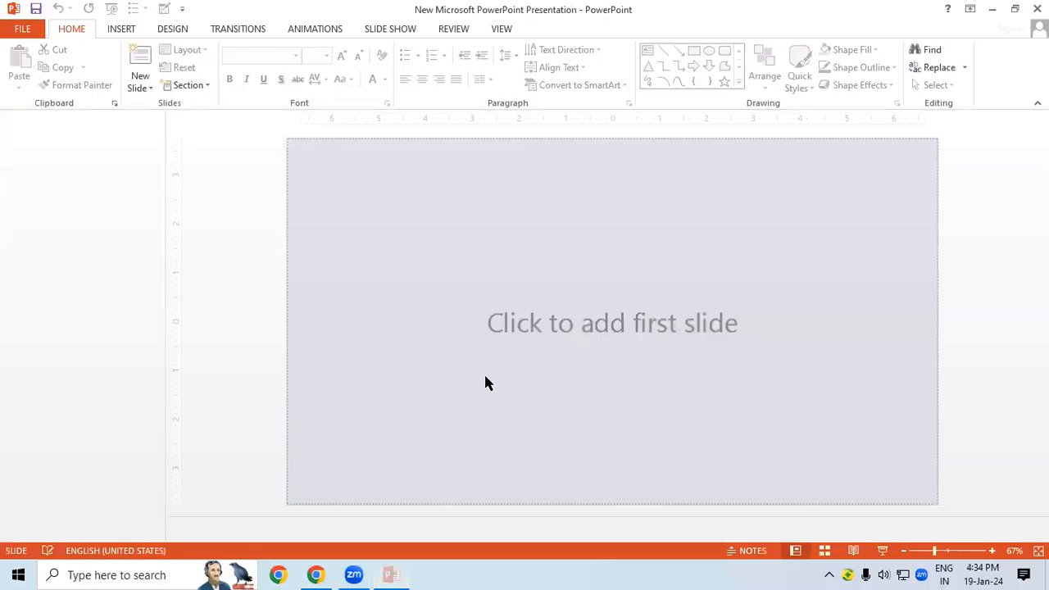
click(1036, 9)
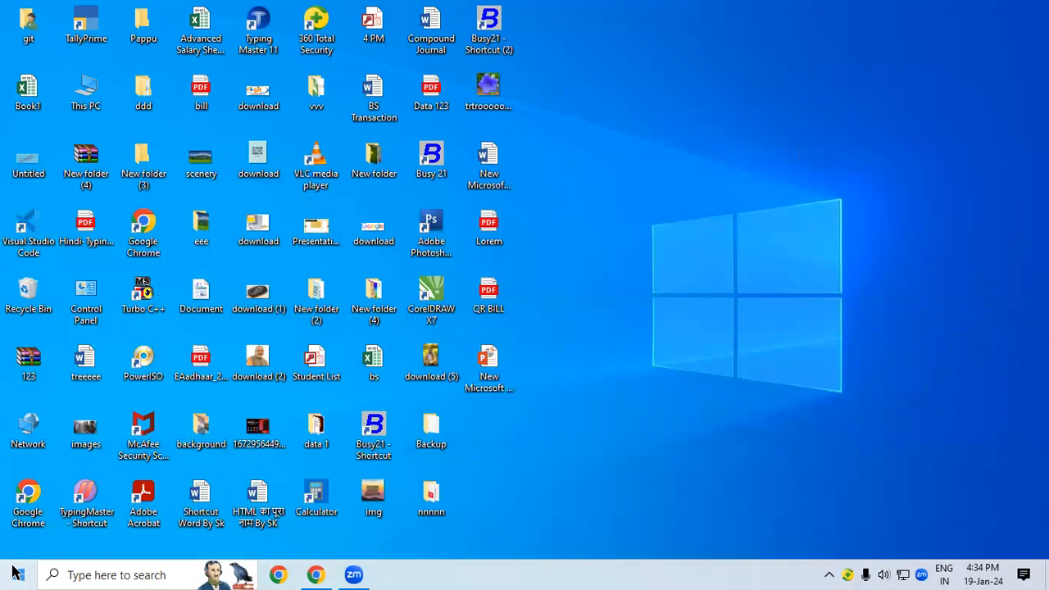
Launch PowerPoint 2013 from the Microsoft Office 2013 folder of installed apps and create a blank presentation
click(16, 574)
scroll(150, 407, down, 1)
scroll(152, 414, up, 1)
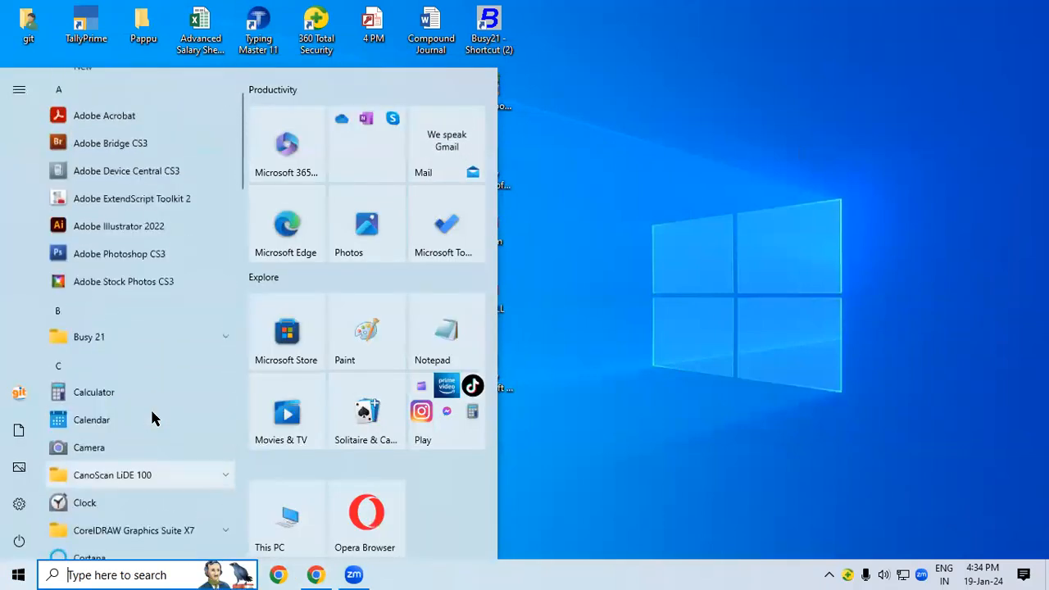
drag(242, 169, 240, 321)
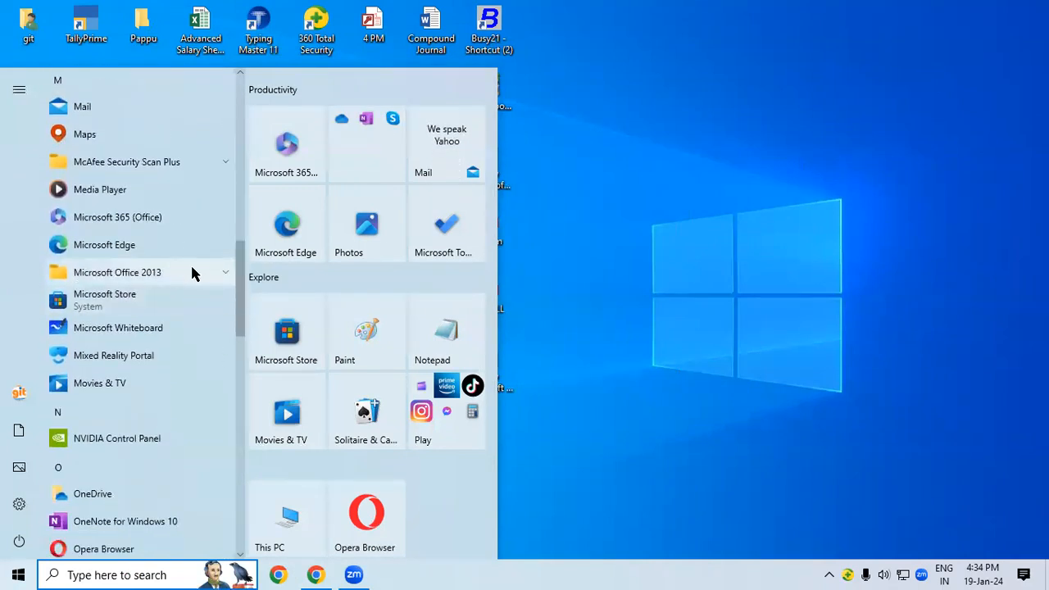
click(224, 272)
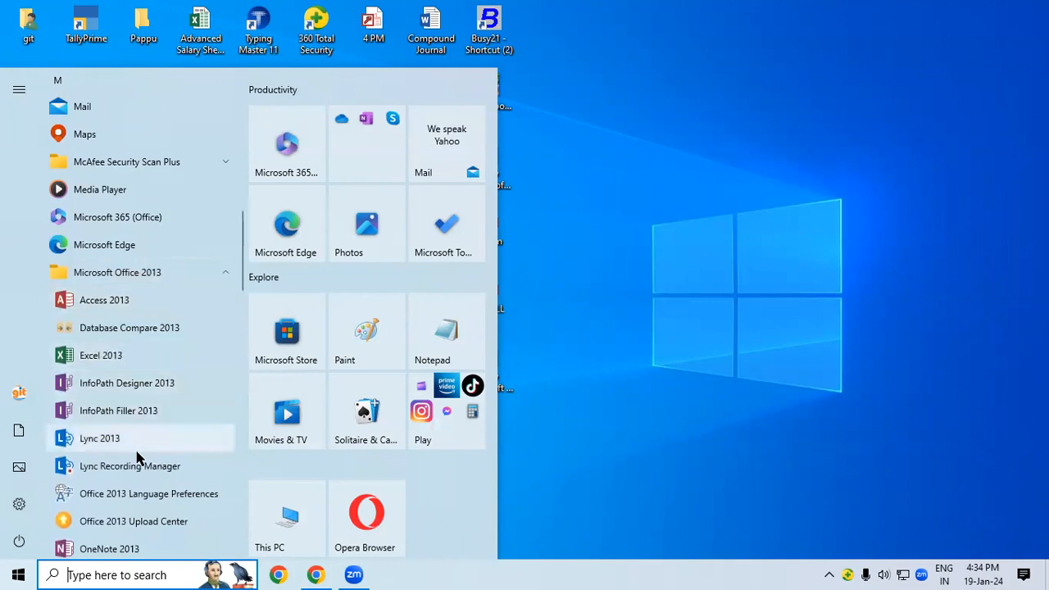
scroll(131, 472, down, 2)
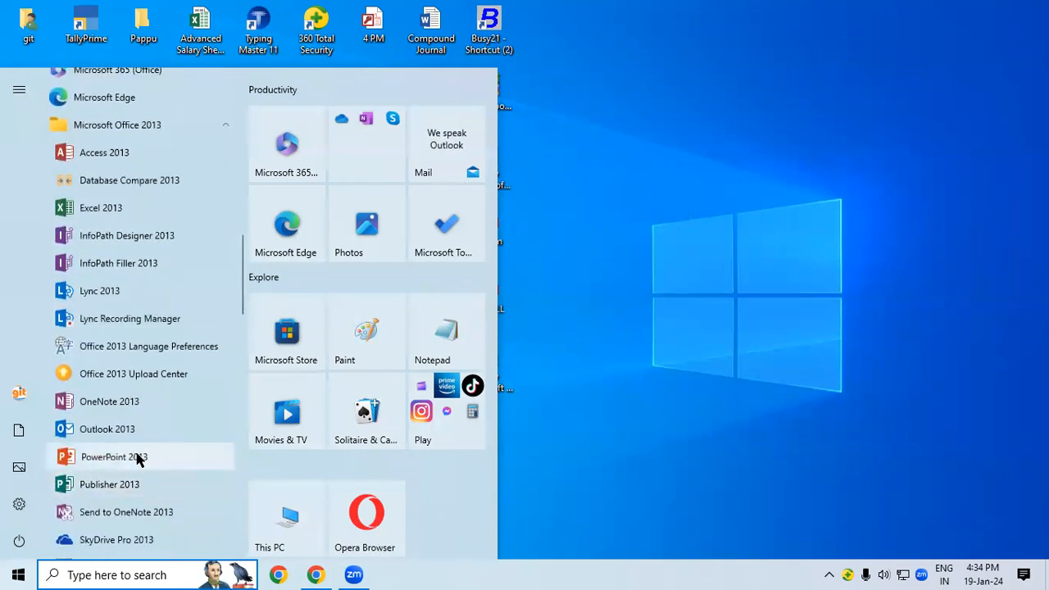
click(136, 459)
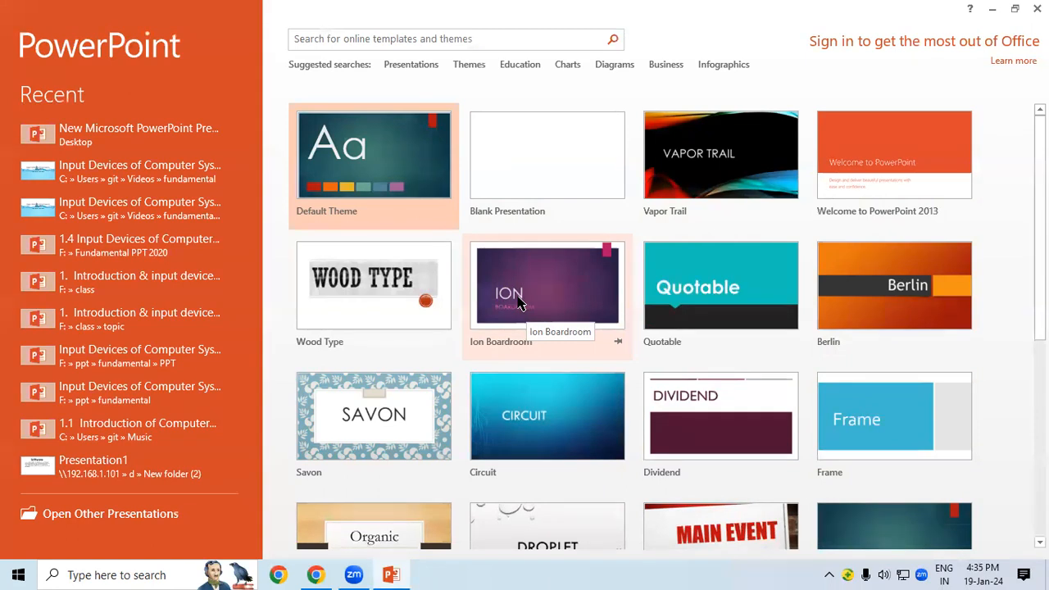
click(524, 188)
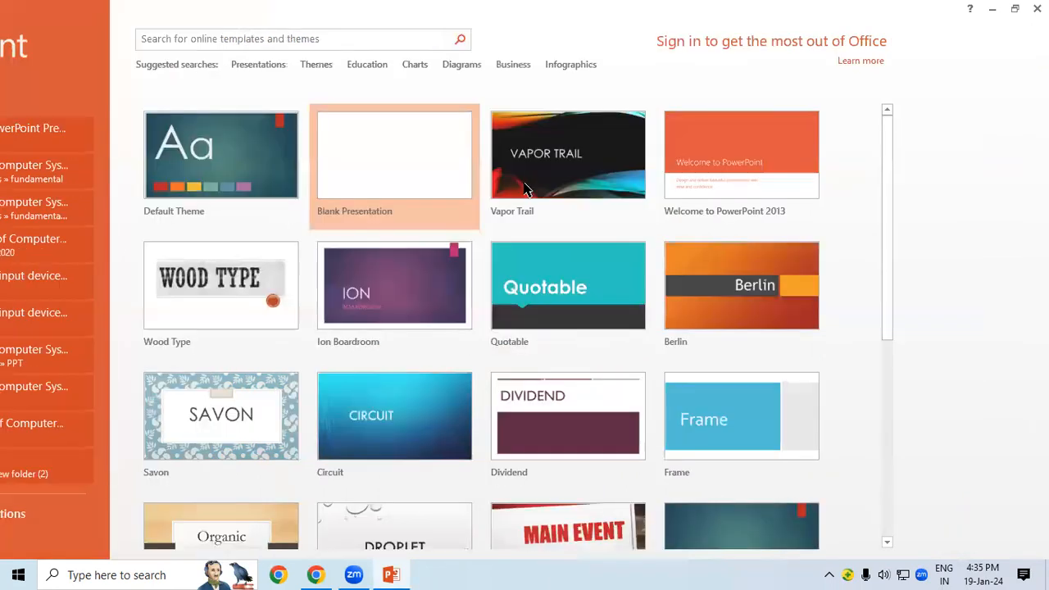
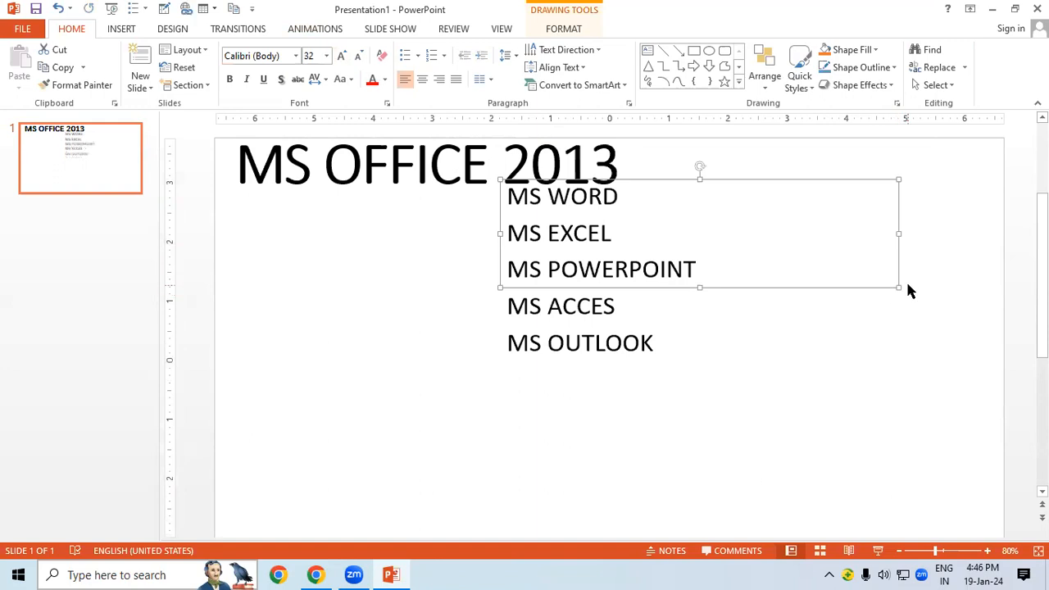
Resize the list text box to enclose all five lines closely, and move it below the MS OFFICE 2013 title
drag(895, 285, 938, 361)
drag(938, 270, 765, 270)
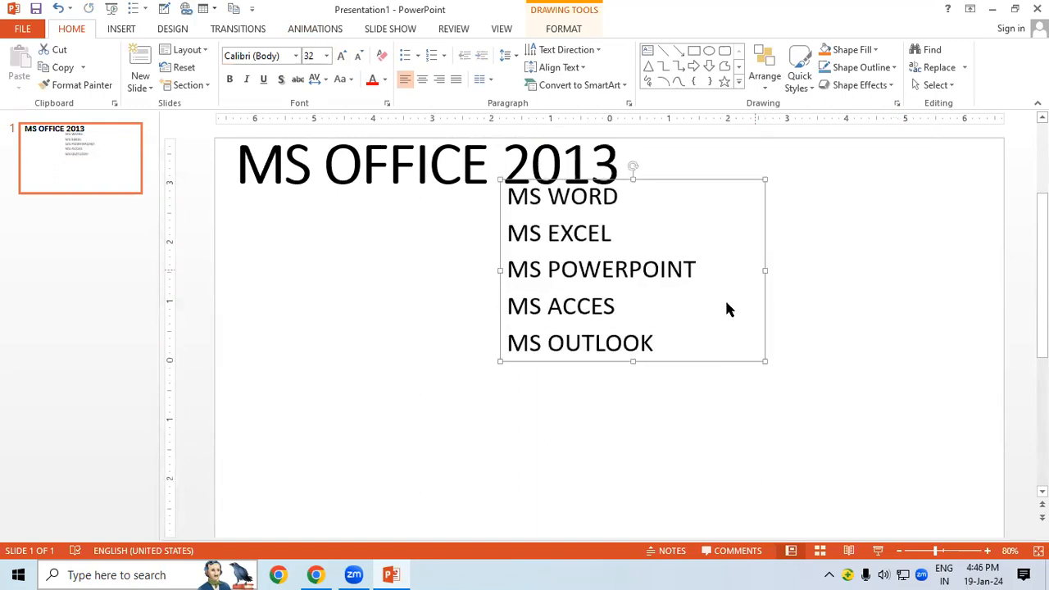
drag(715, 366, 599, 394)
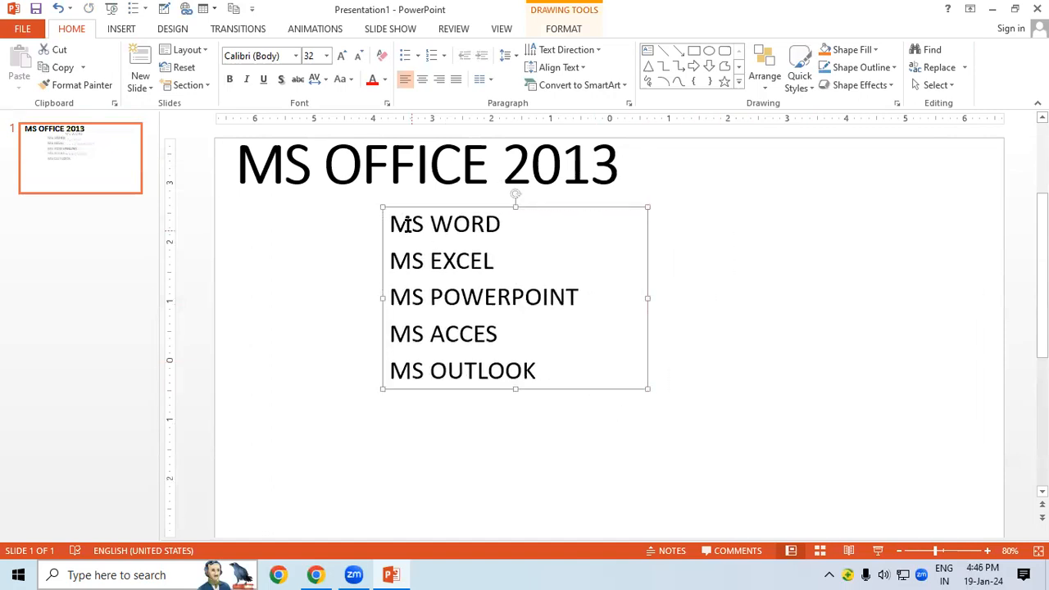
Make the five list lines bold with four-diamond bullets, and move the text box to line up with the title's left edge
drag(392, 223, 560, 386)
click(233, 79)
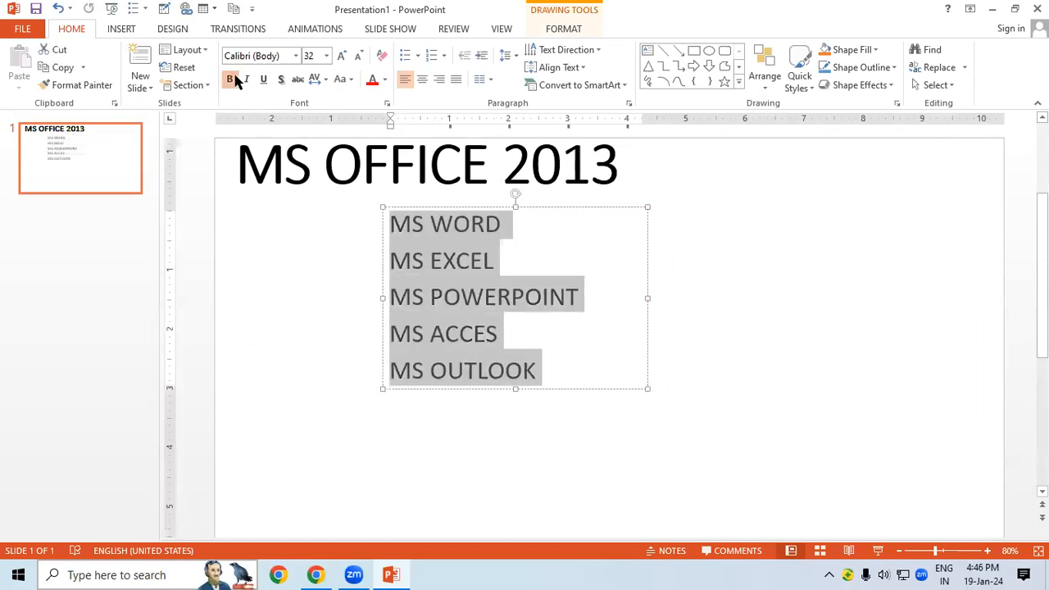
click(417, 55)
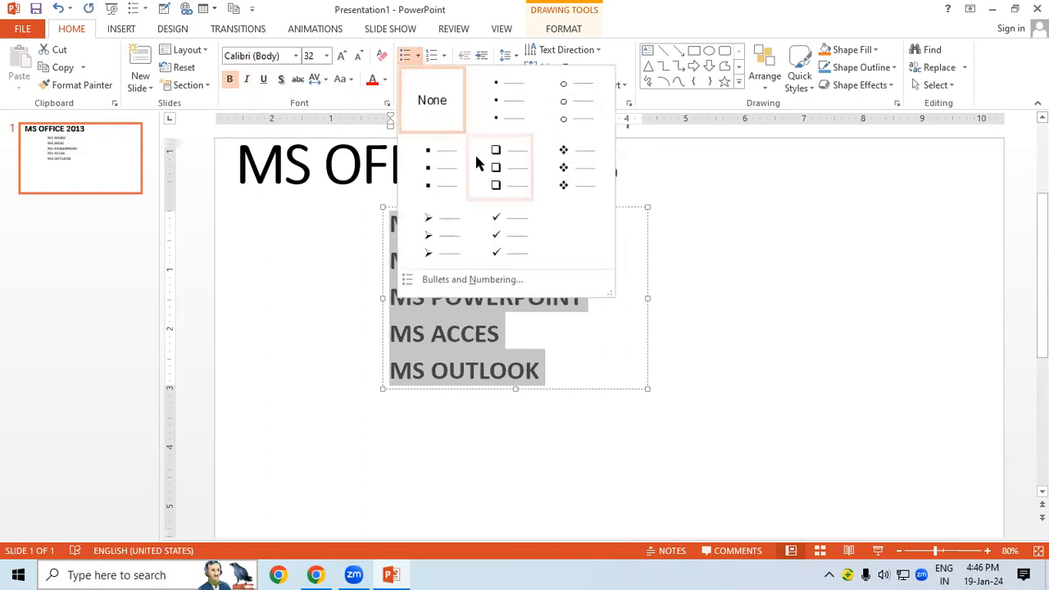
click(556, 176)
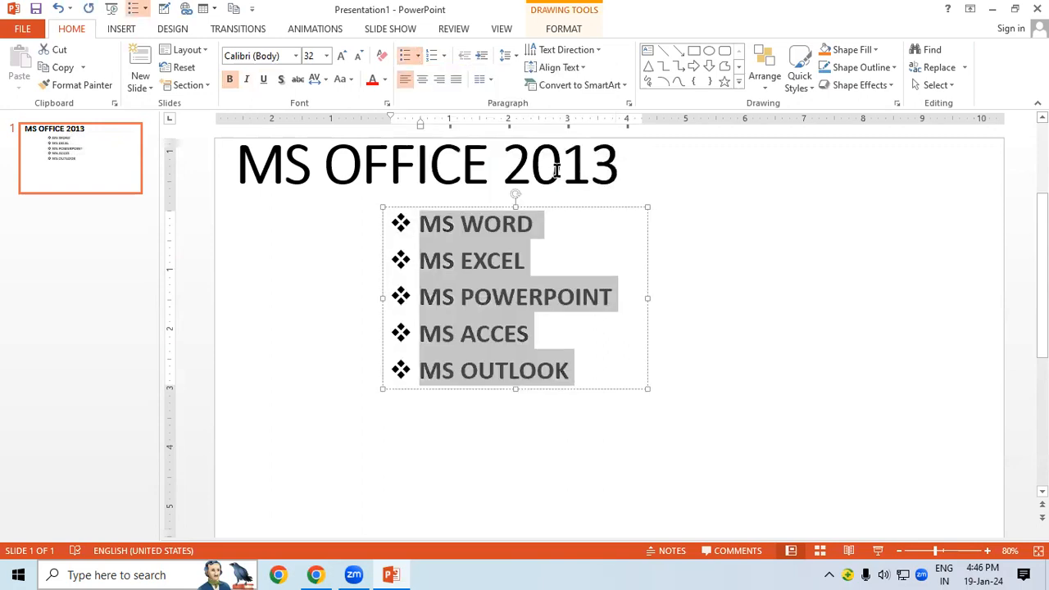
drag(648, 273, 501, 265)
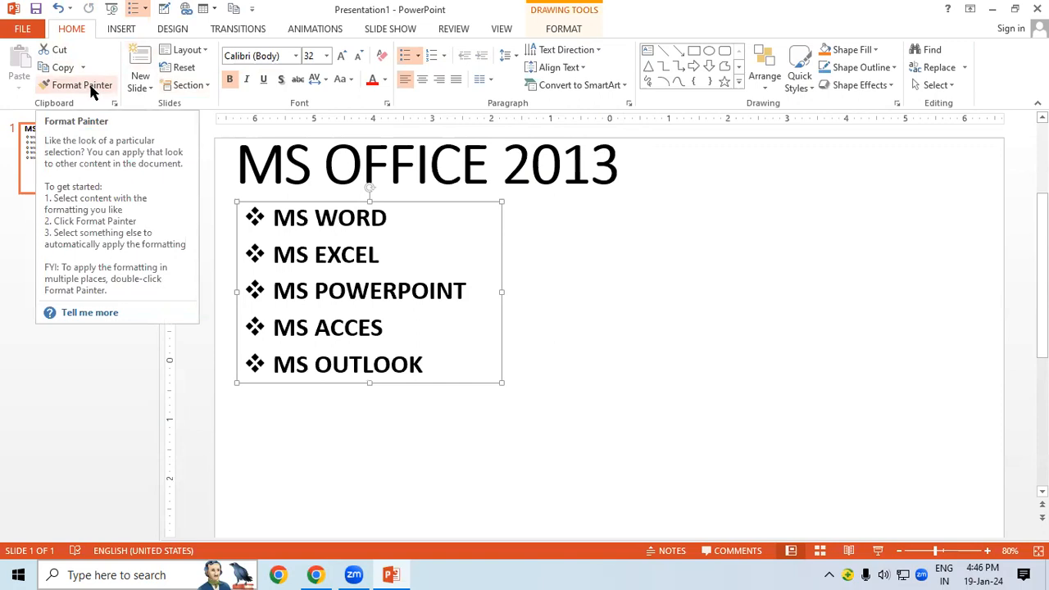
Move the MS OFFICE 2013 title and the bulleted list box toward the slide's middle, with the list centred below the title
click(720, 259)
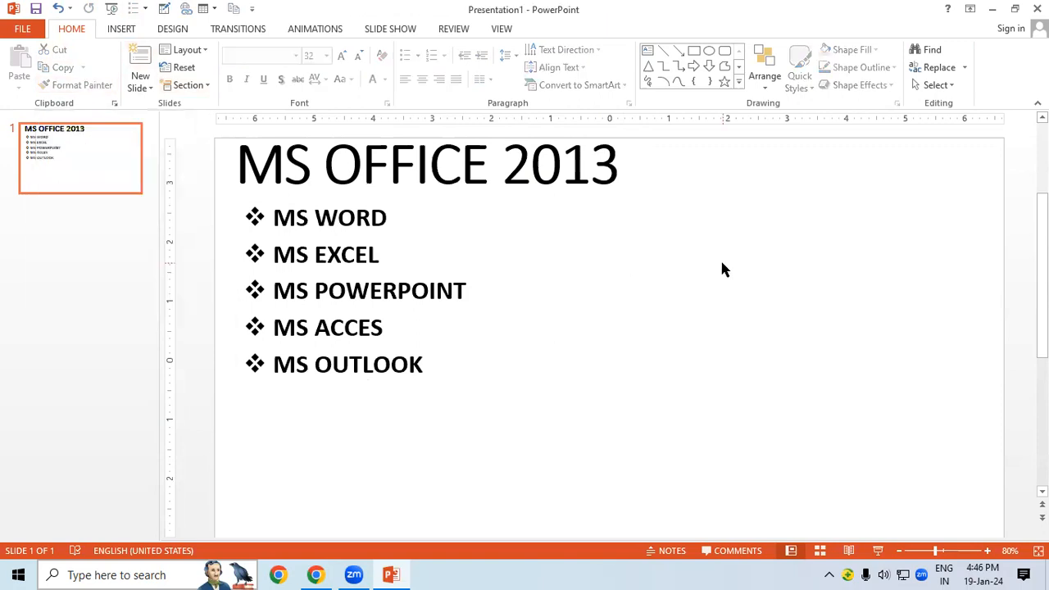
click(327, 254)
drag(416, 385, 597, 418)
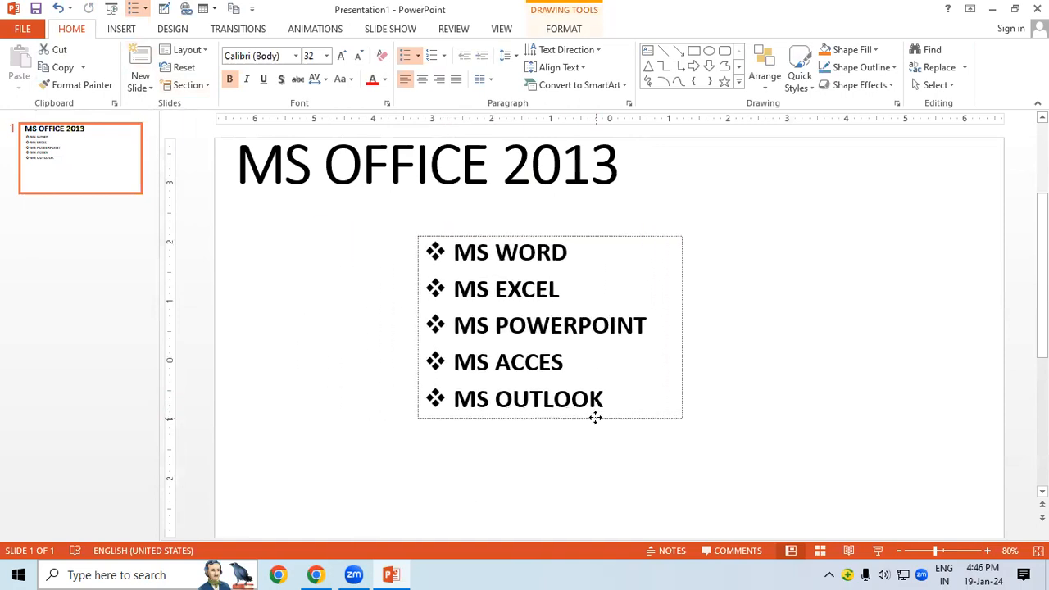
click(554, 158)
drag(590, 205, 731, 222)
click(601, 423)
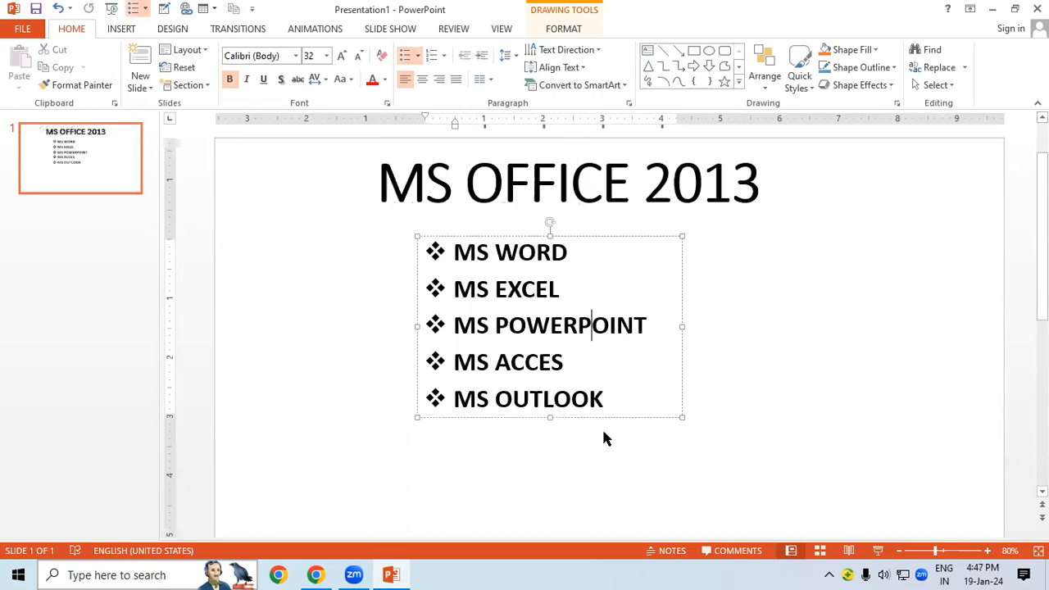
drag(627, 421, 648, 414)
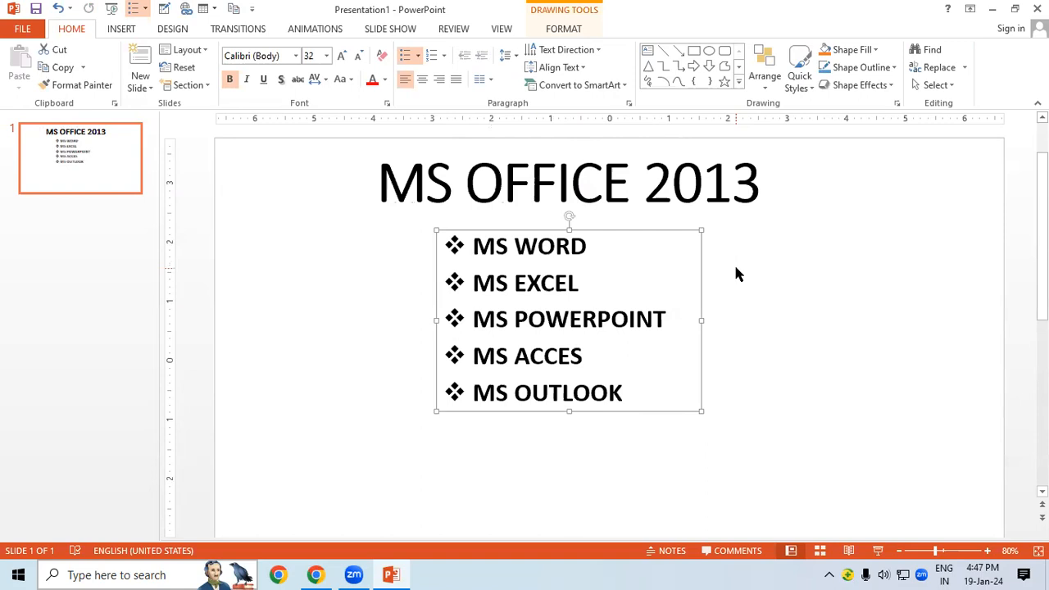
Duplicate the list text box, placing the copy beside the original, and delete the copy
key(ctrl+d)
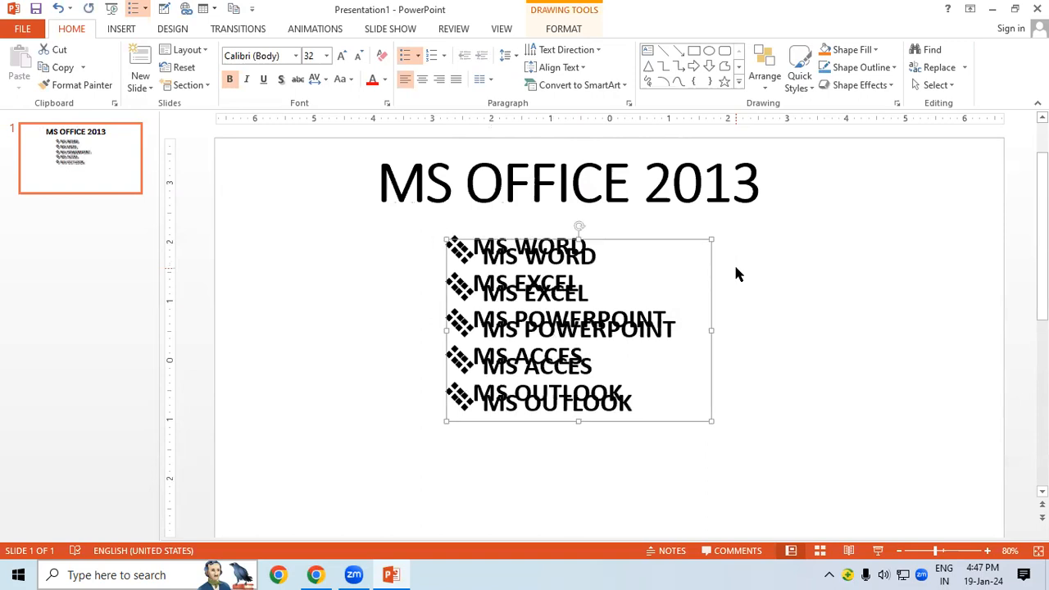
drag(710, 373, 945, 365)
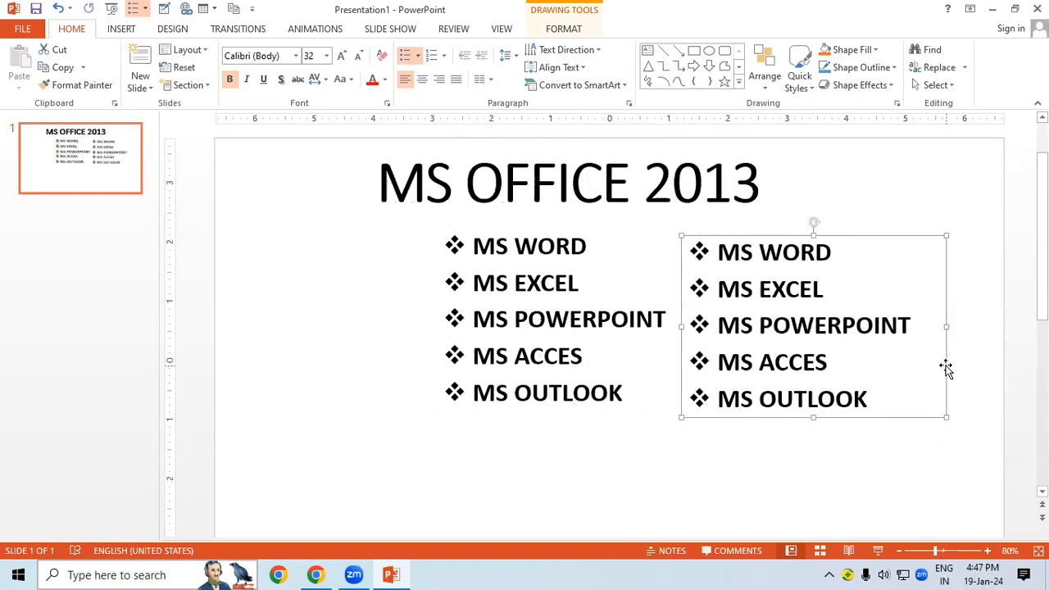
key(Delete)
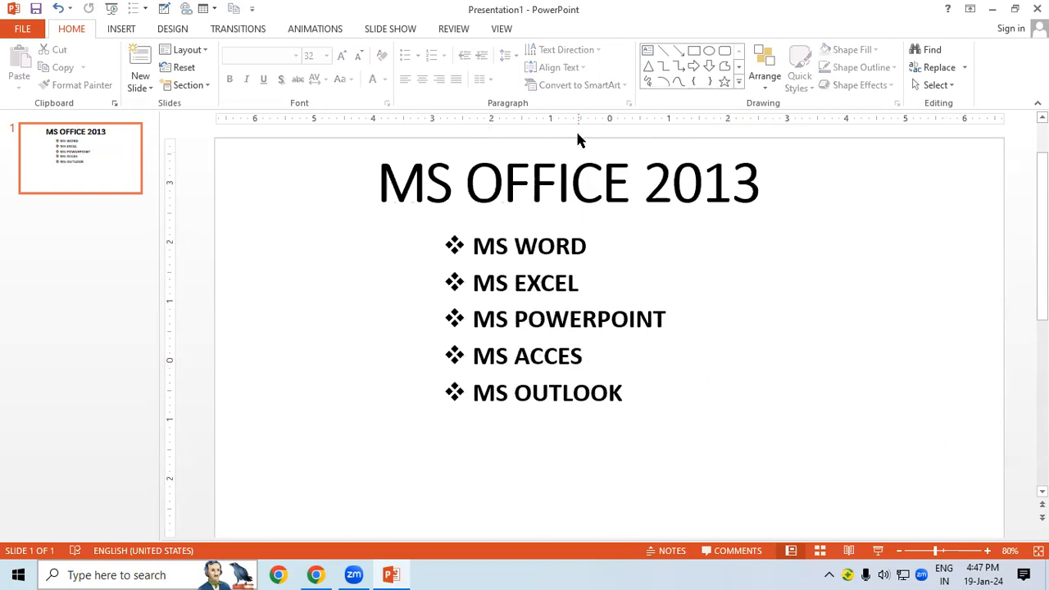
Add a new slide with the Blank layout after the title slide
click(576, 180)
click(633, 220)
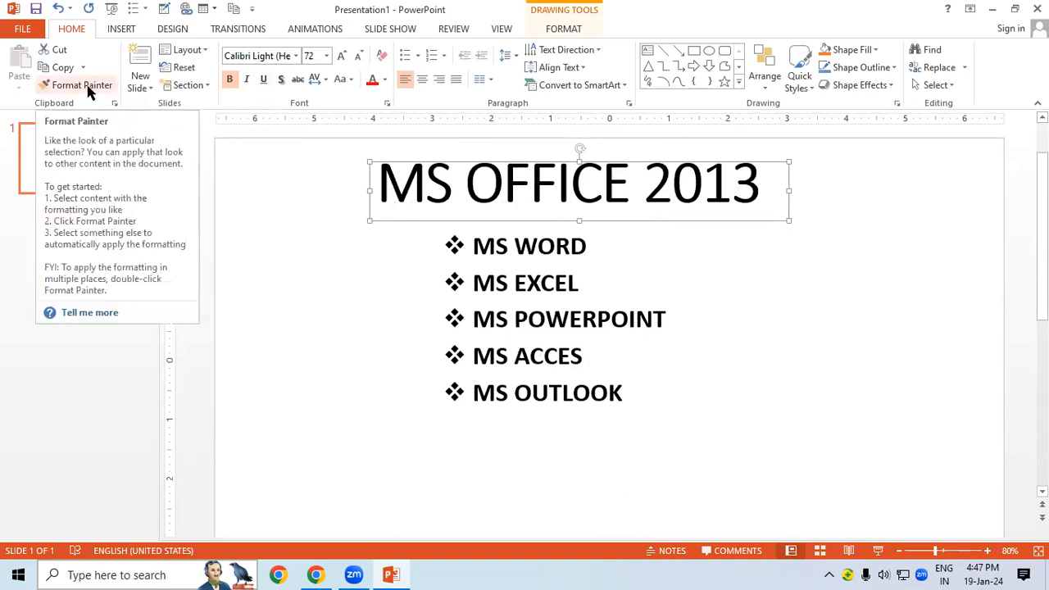
click(139, 84)
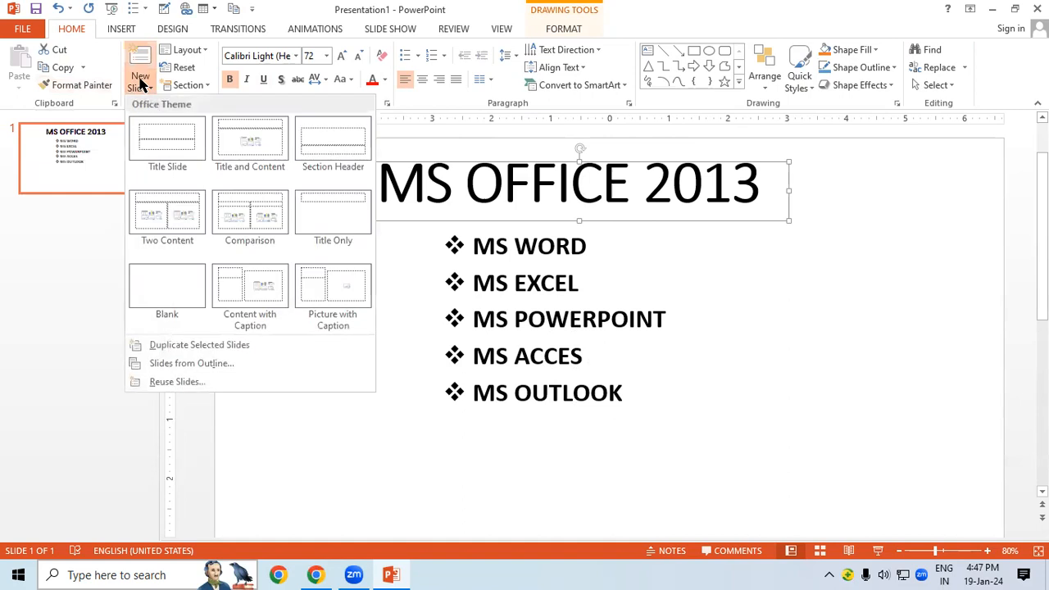
click(332, 432)
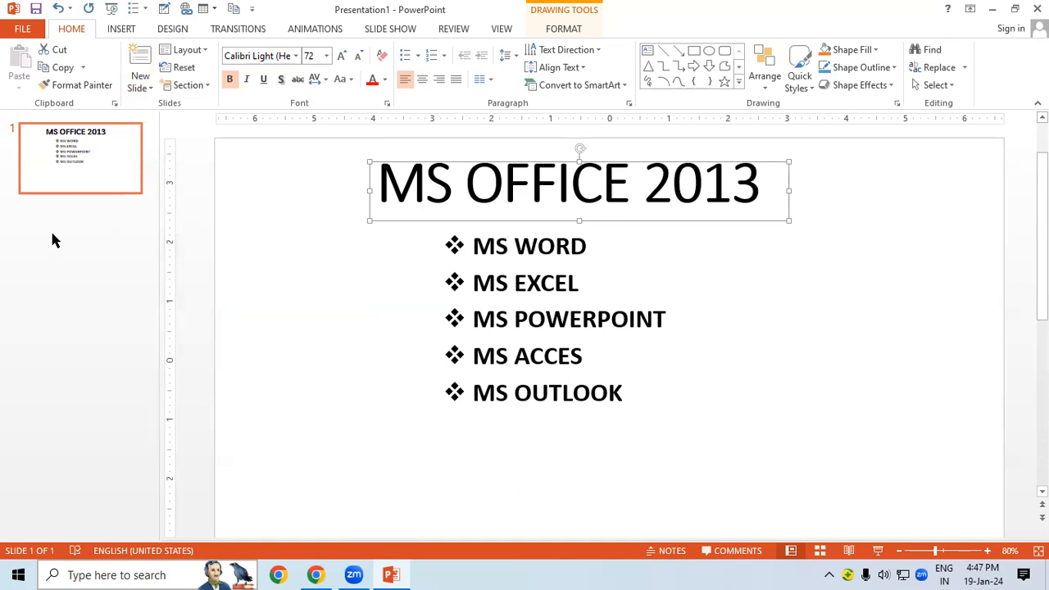
click(144, 87)
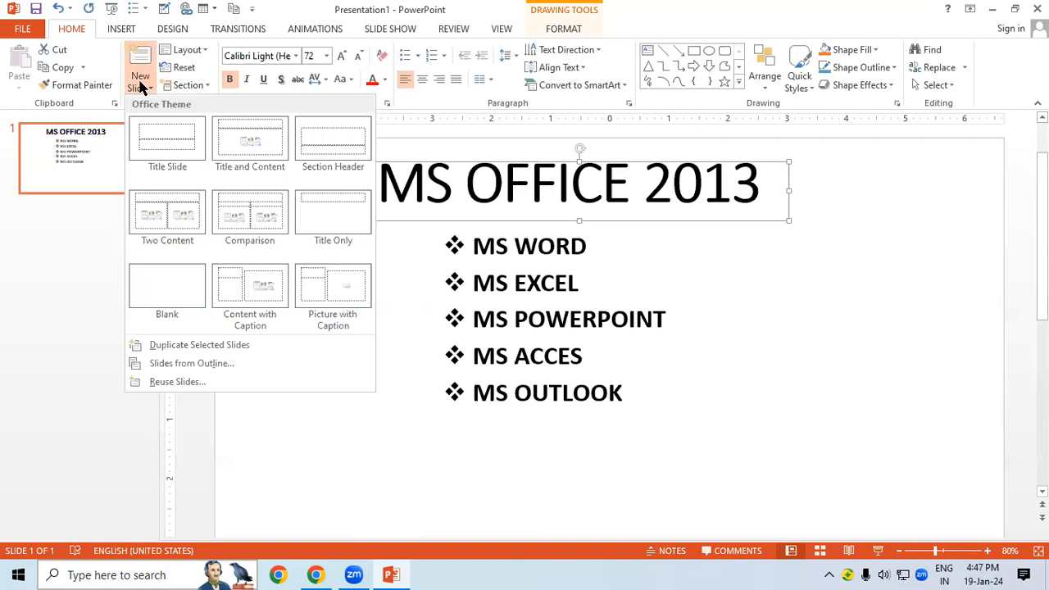
click(176, 282)
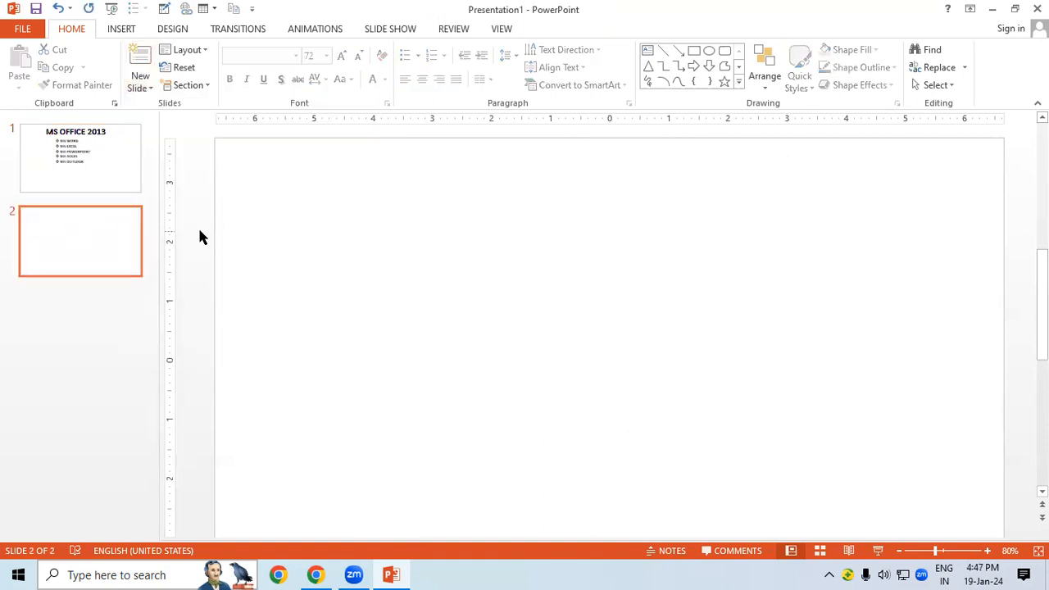
Examine which Office Theme layout is assigned to slide 1 and to slide 2
click(123, 168)
click(99, 226)
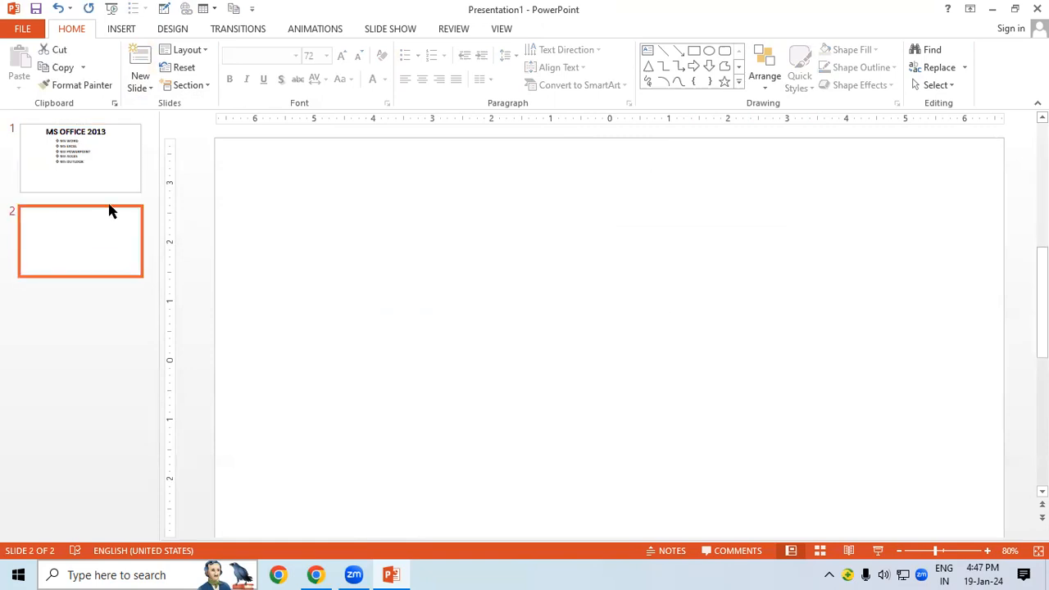
click(106, 160)
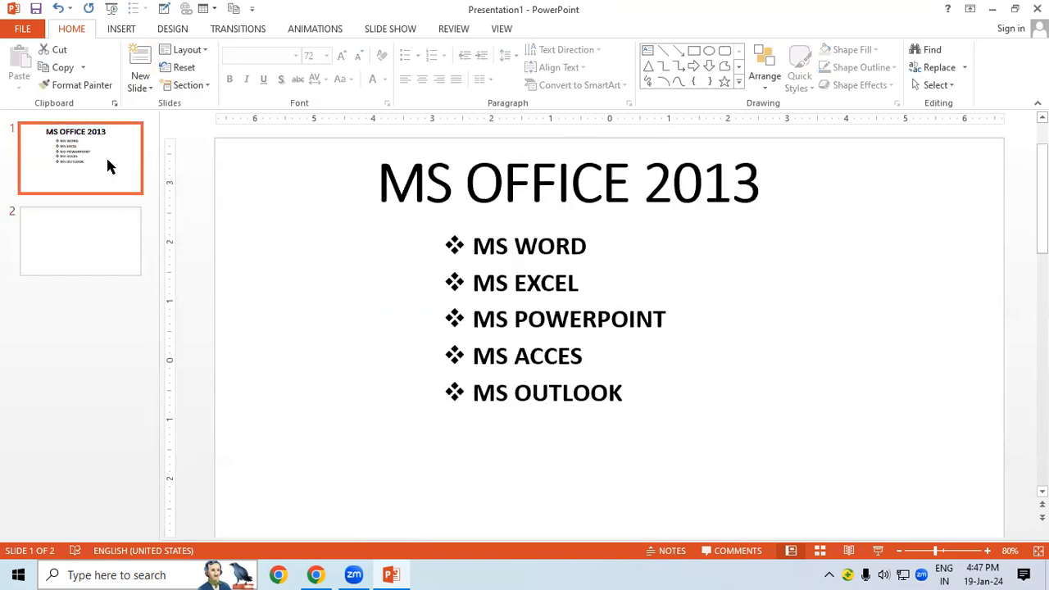
click(201, 49)
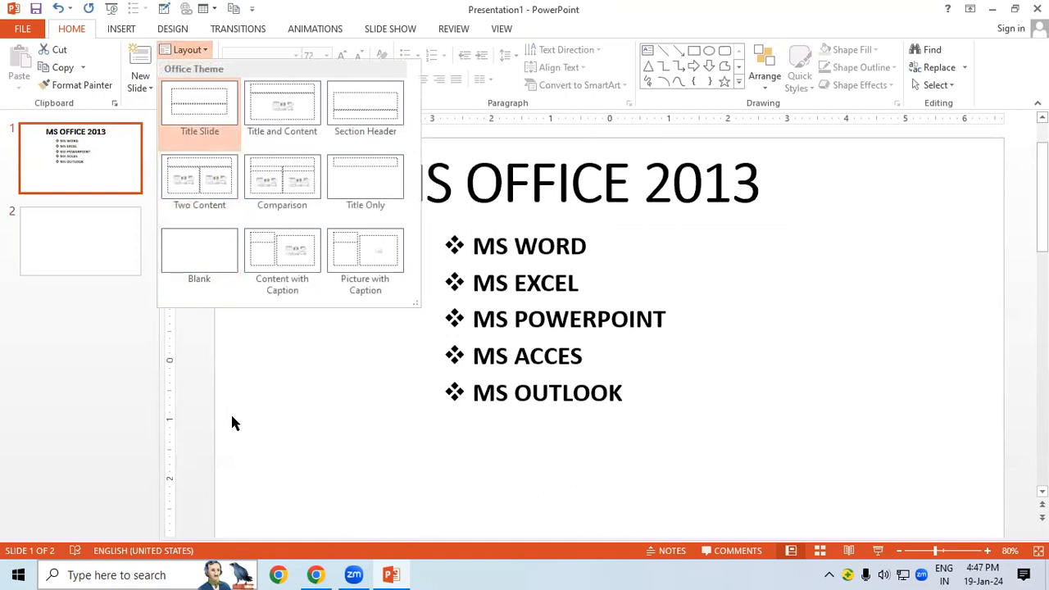
click(93, 260)
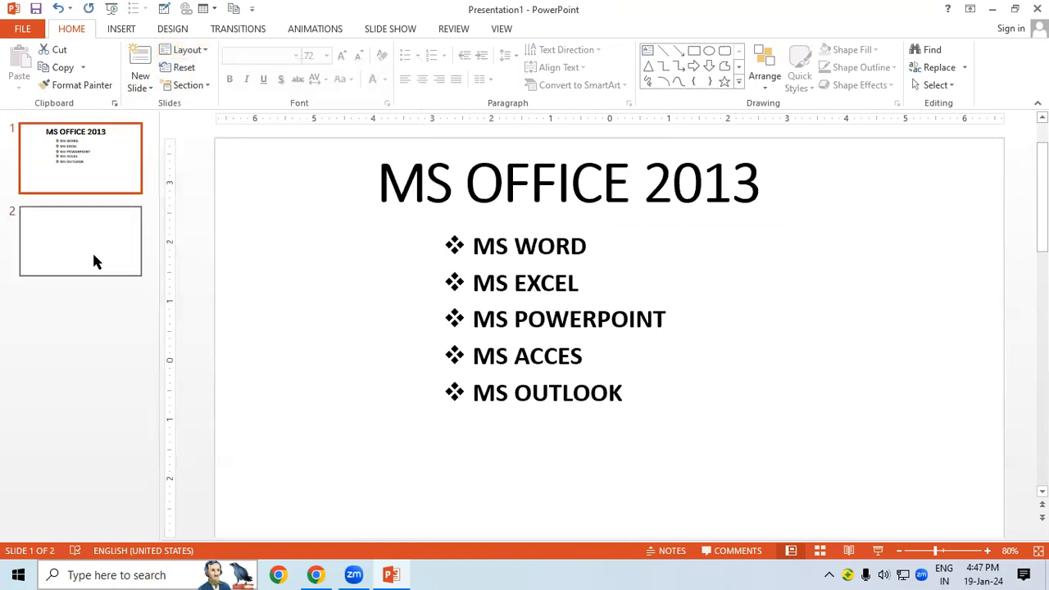
click(94, 246)
click(196, 49)
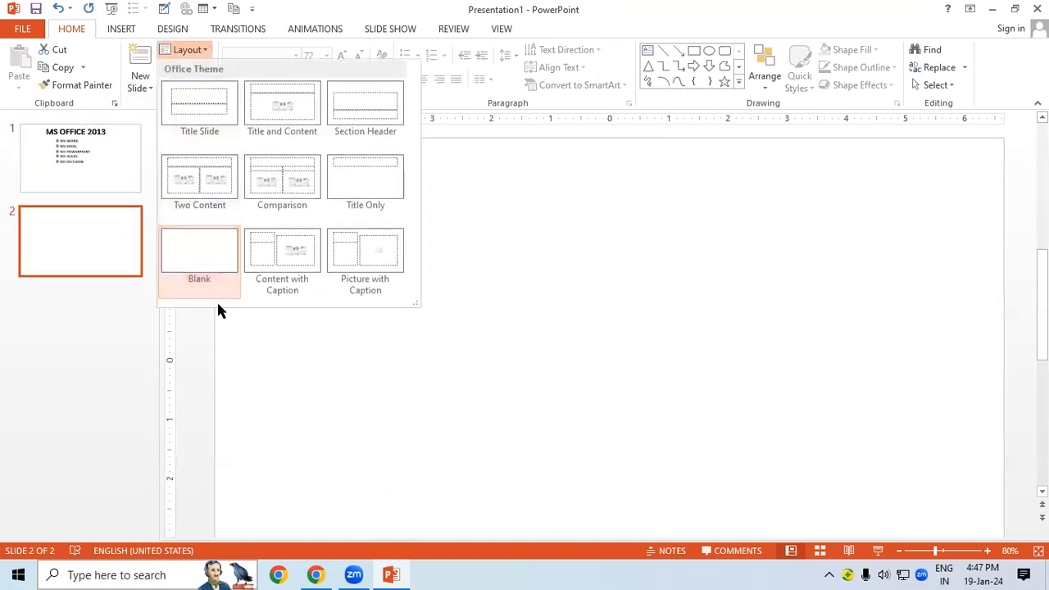
click(264, 424)
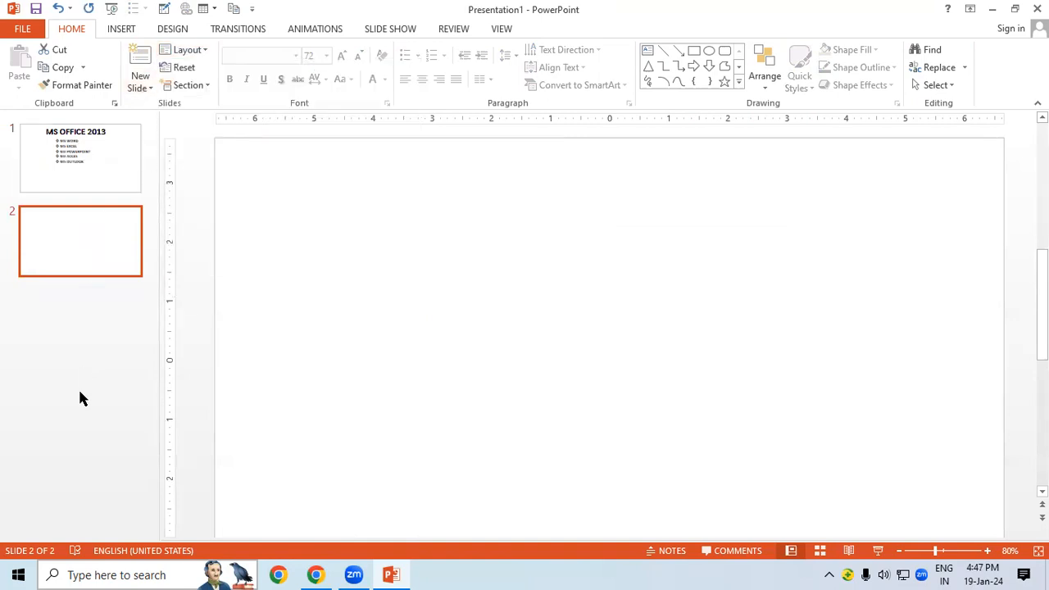
click(199, 50)
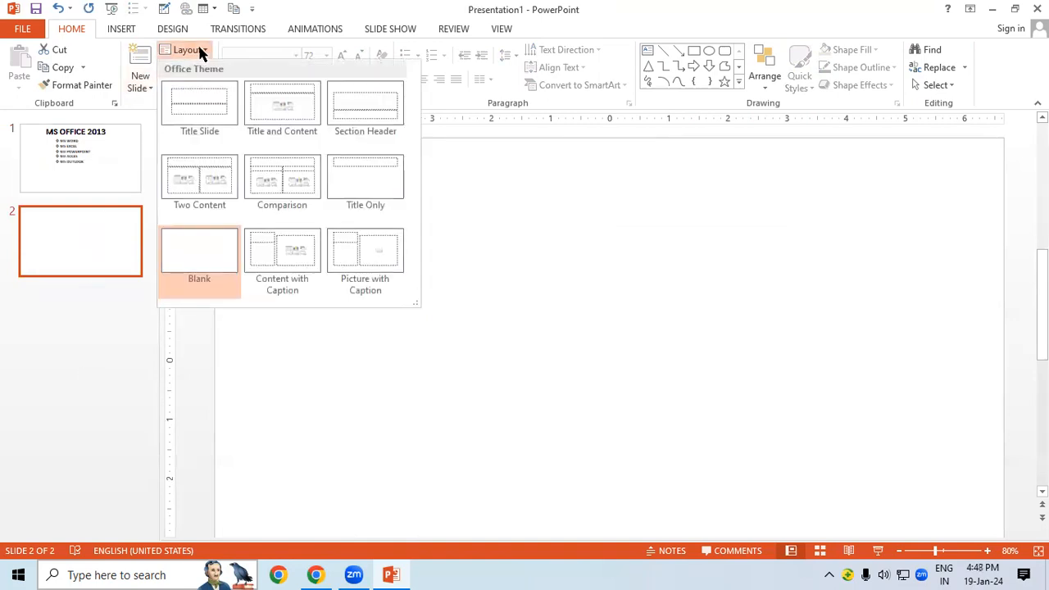
click(287, 371)
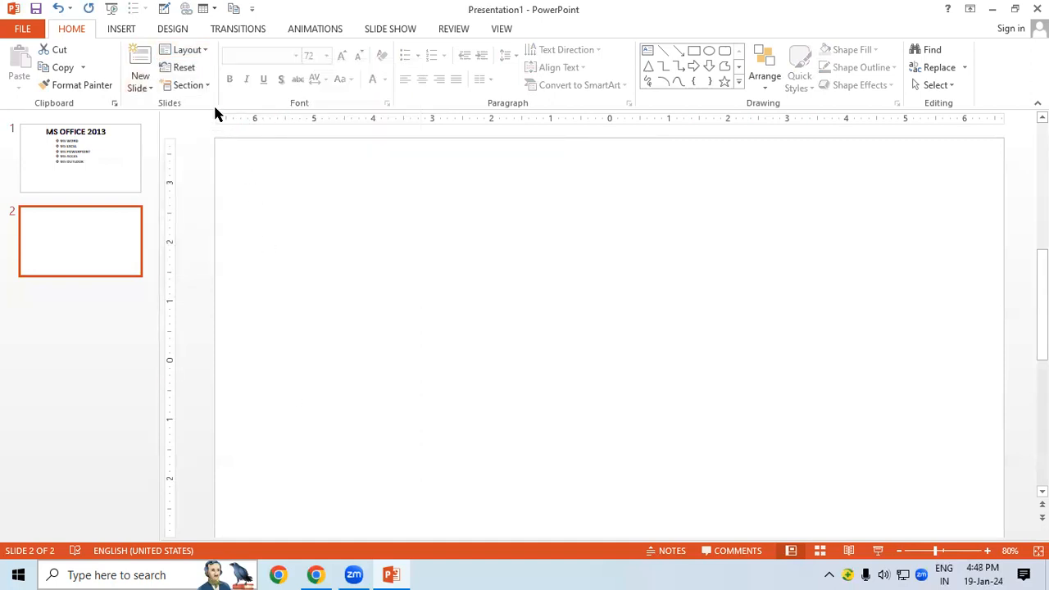
Underline the MS OFFICE 2013 title text on slide 1 and colour it red
click(74, 164)
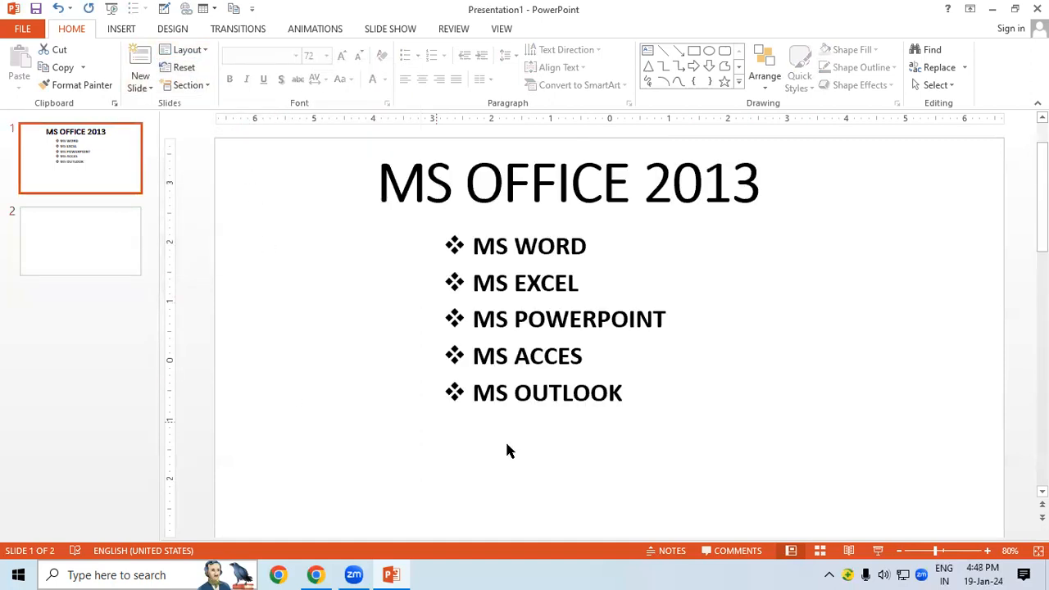
click(383, 180)
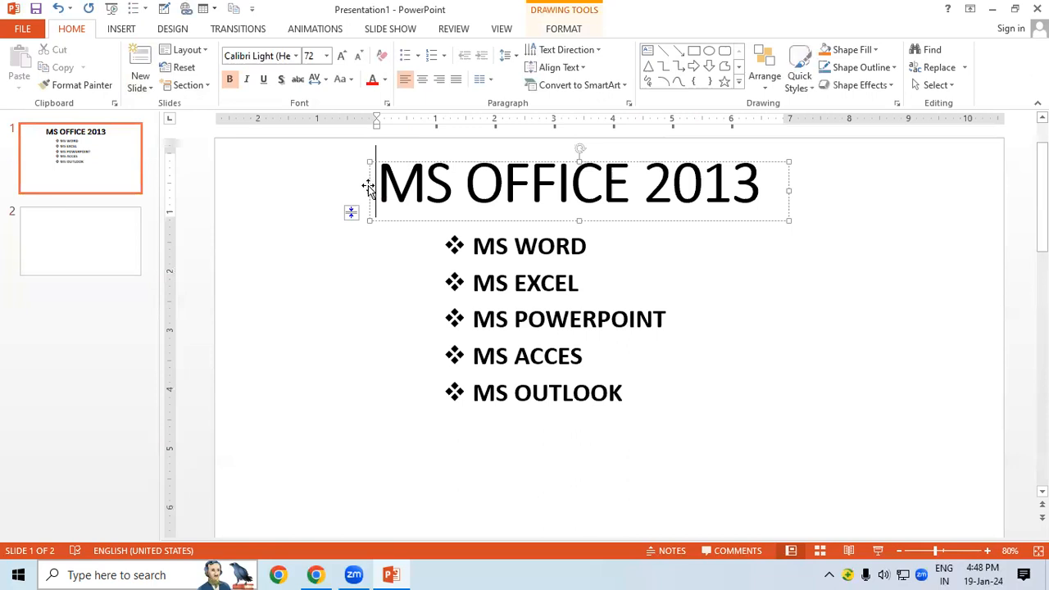
drag(389, 177, 758, 182)
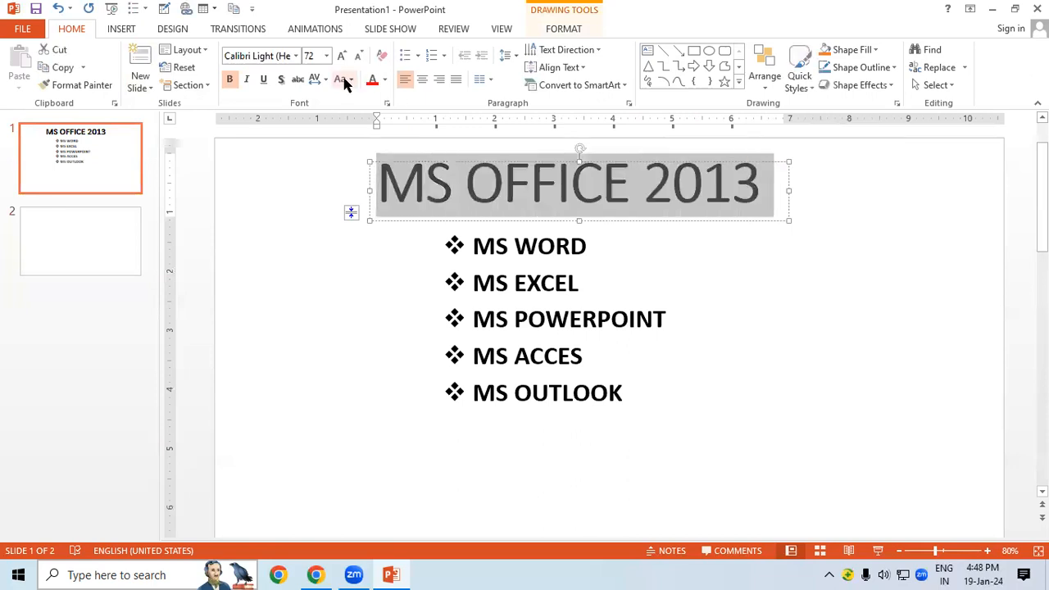
click(264, 79)
click(371, 79)
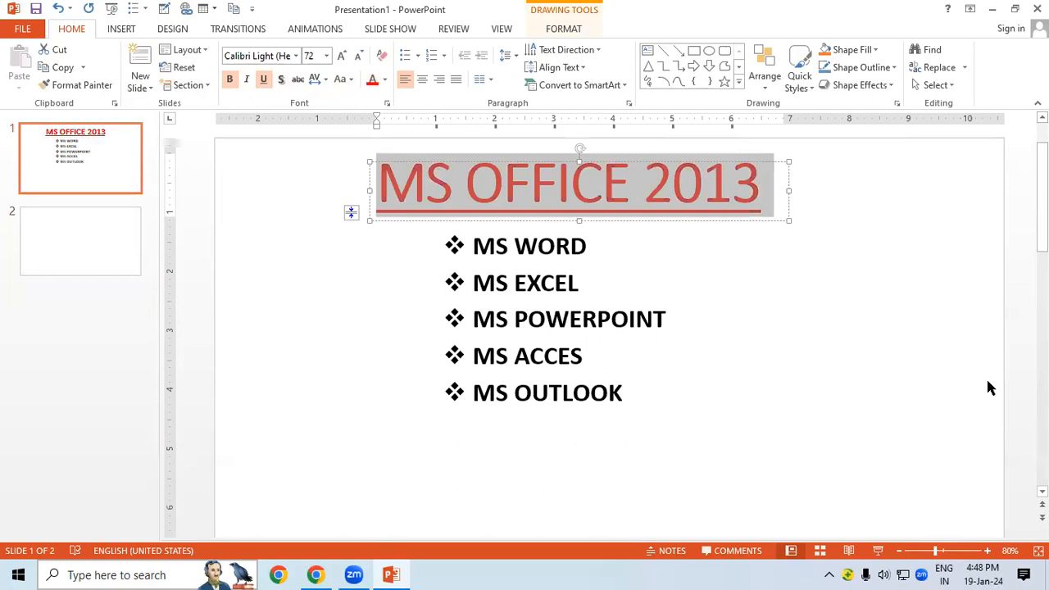
Reset slide 1 to its default placeholder positions and formatting and undo the reset, doing this twice
click(183, 68)
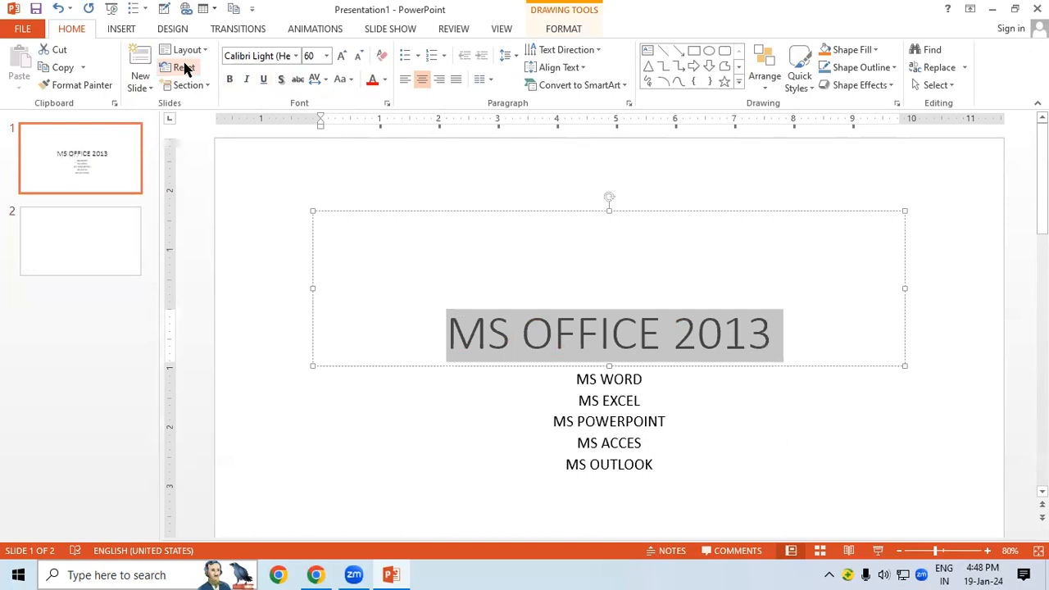
key(ctrl+z)
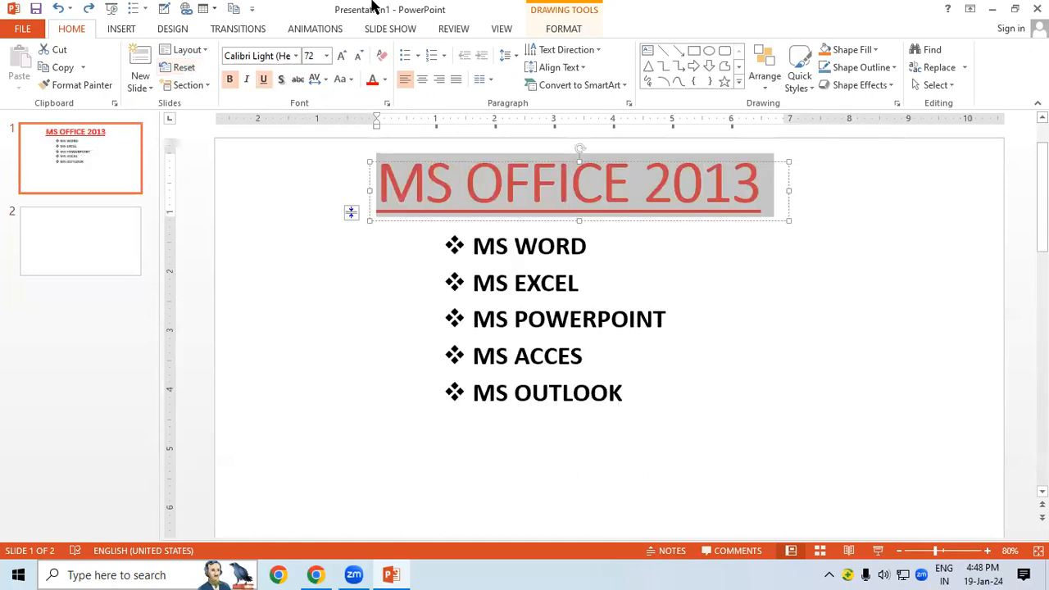
click(191, 68)
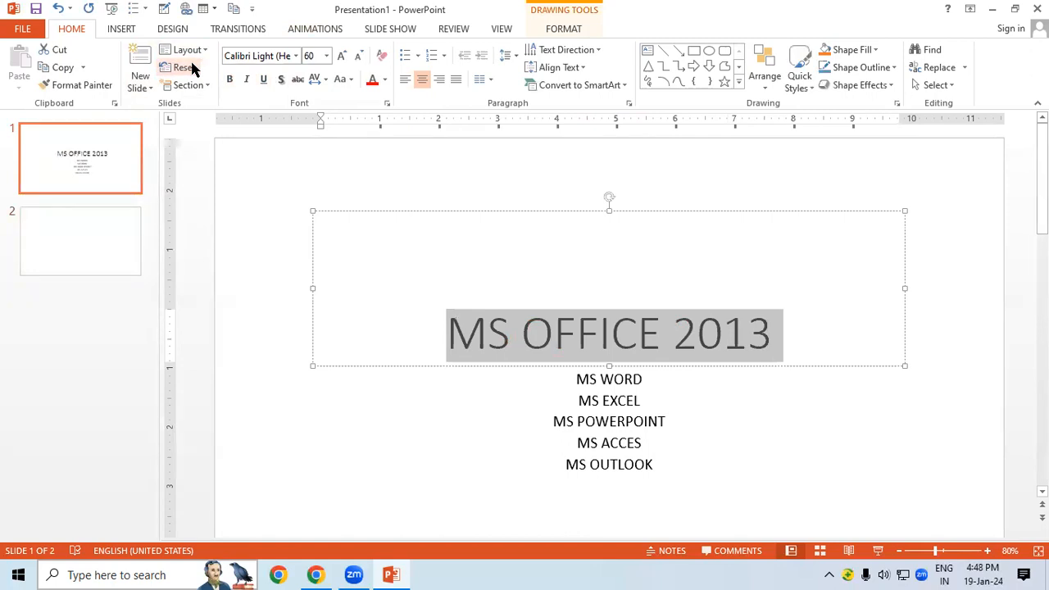
key(ctrl+z)
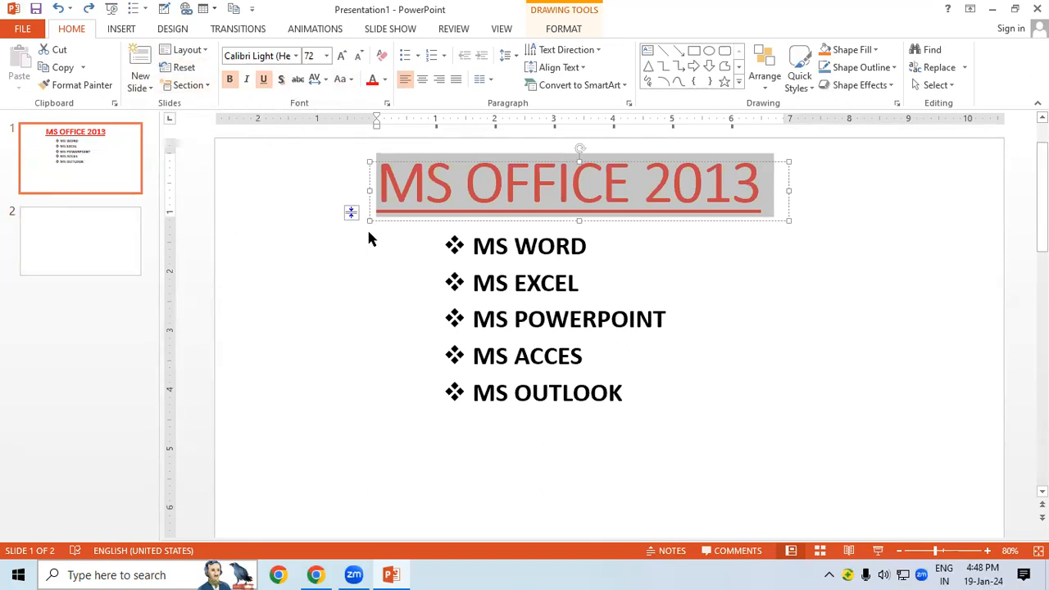
Remove the underline from the MS OFFICE 2013 title and give its text a shadow and yellow colour
click(296, 55)
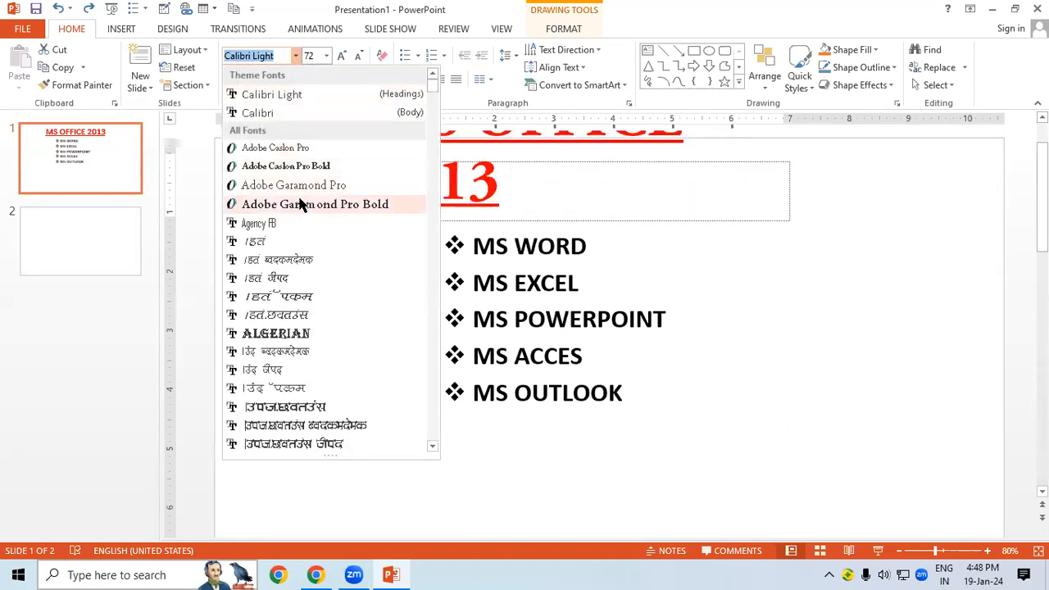
click(787, 328)
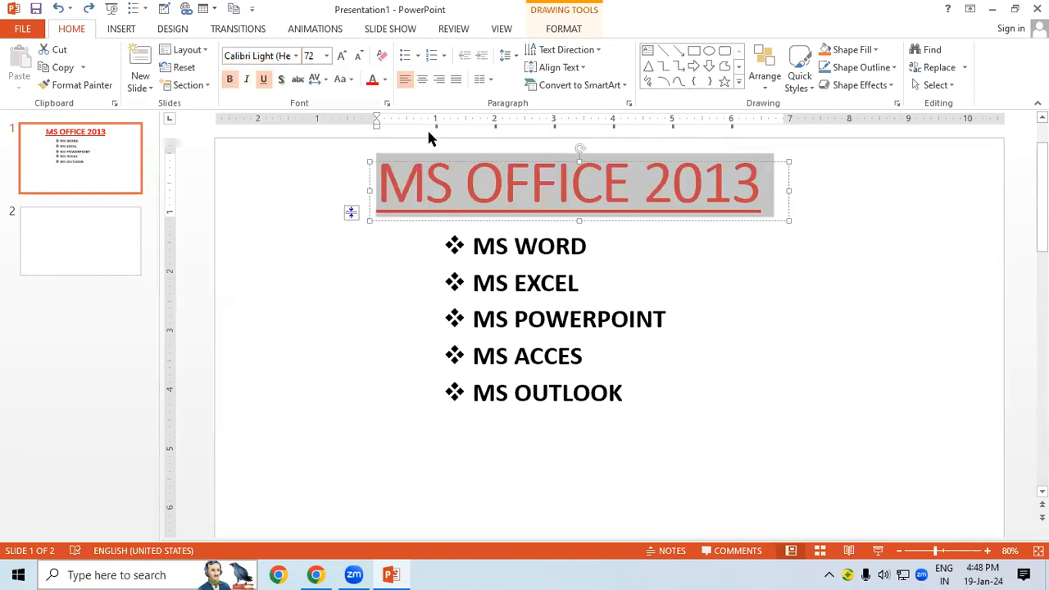
click(263, 80)
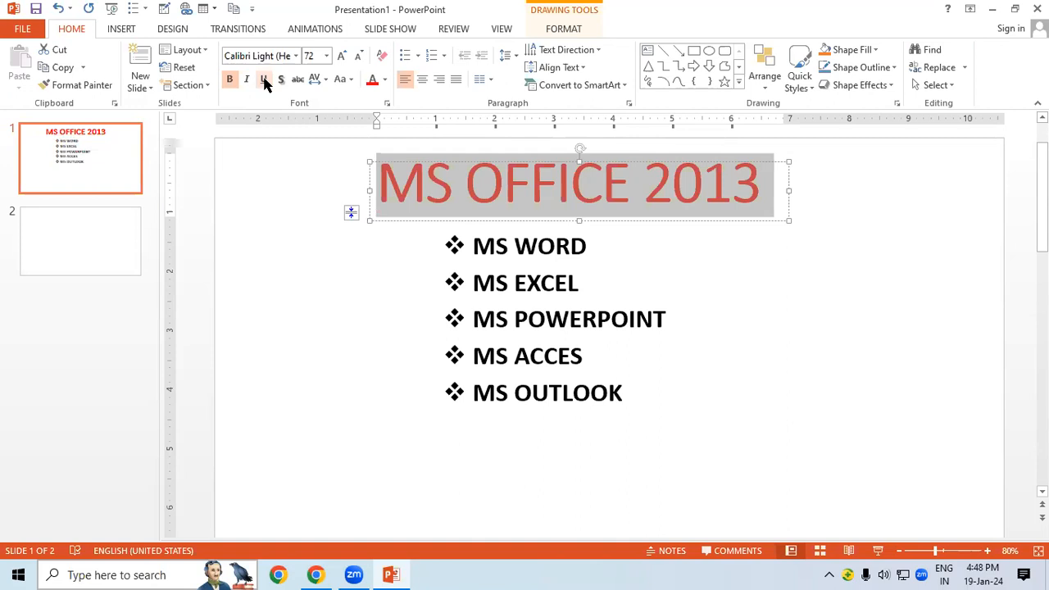
click(281, 80)
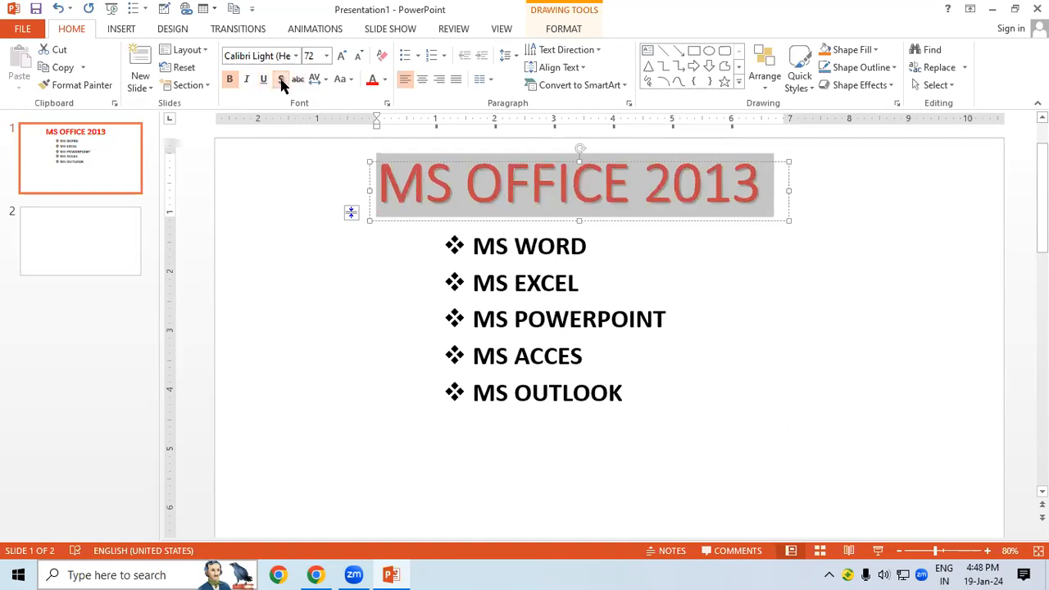
click(383, 81)
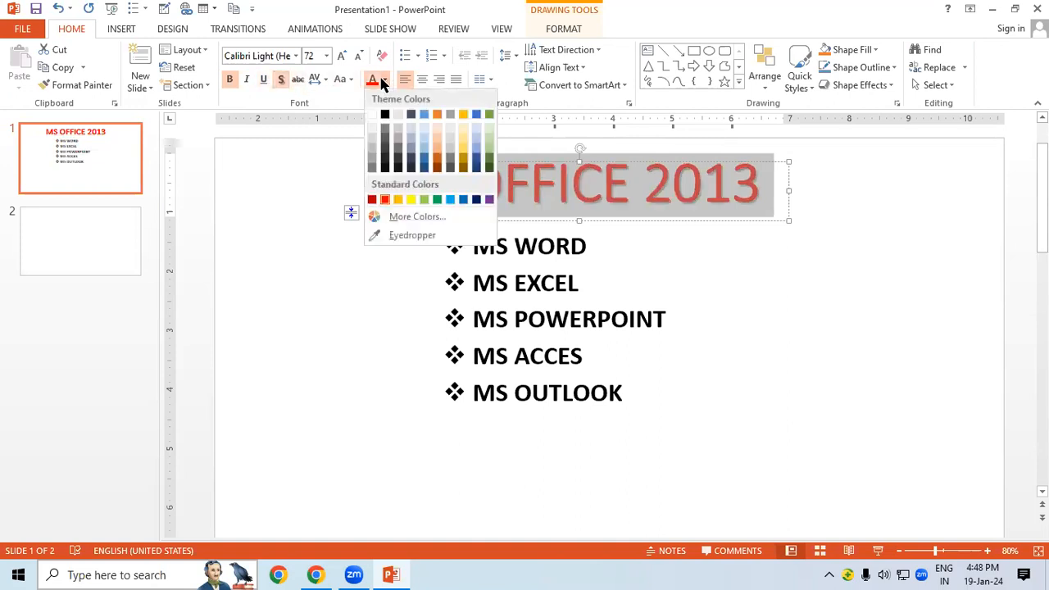
click(413, 200)
click(805, 317)
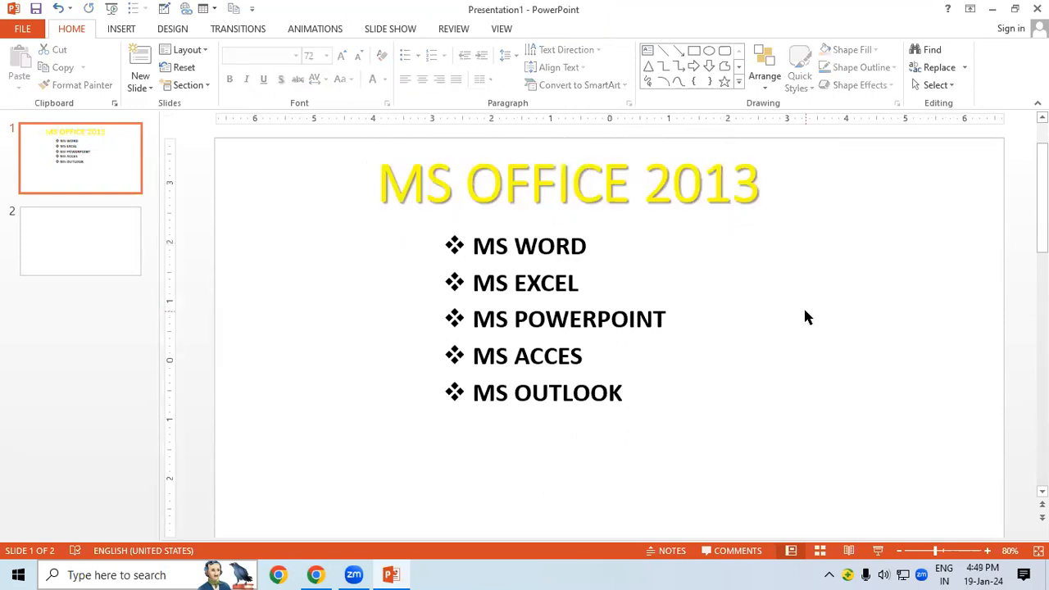
Remove the shadow from the MS OFFICE 2013 title text on slide 1
drag(381, 181, 773, 188)
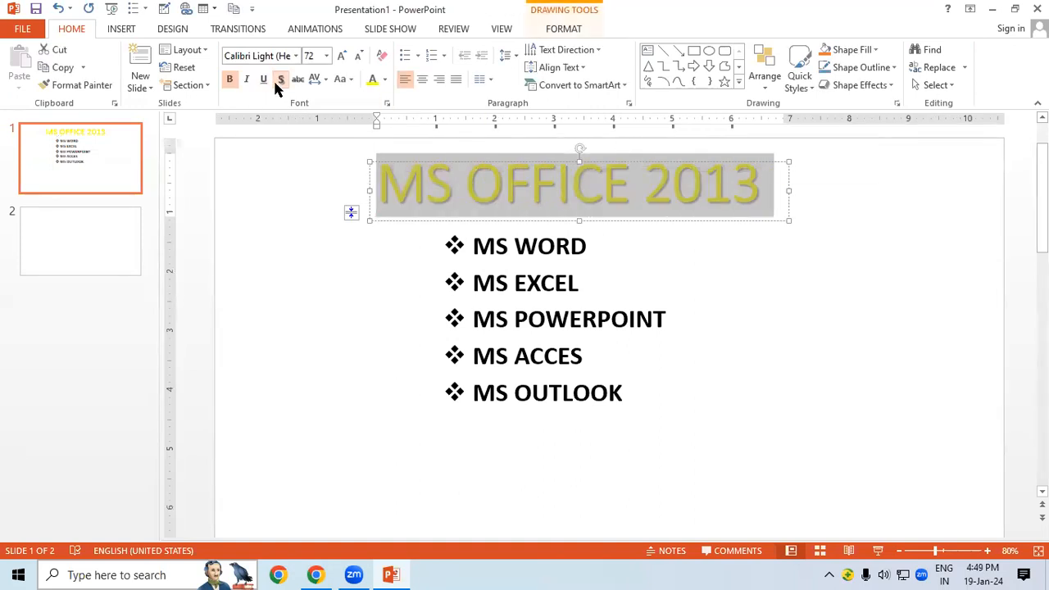
click(911, 330)
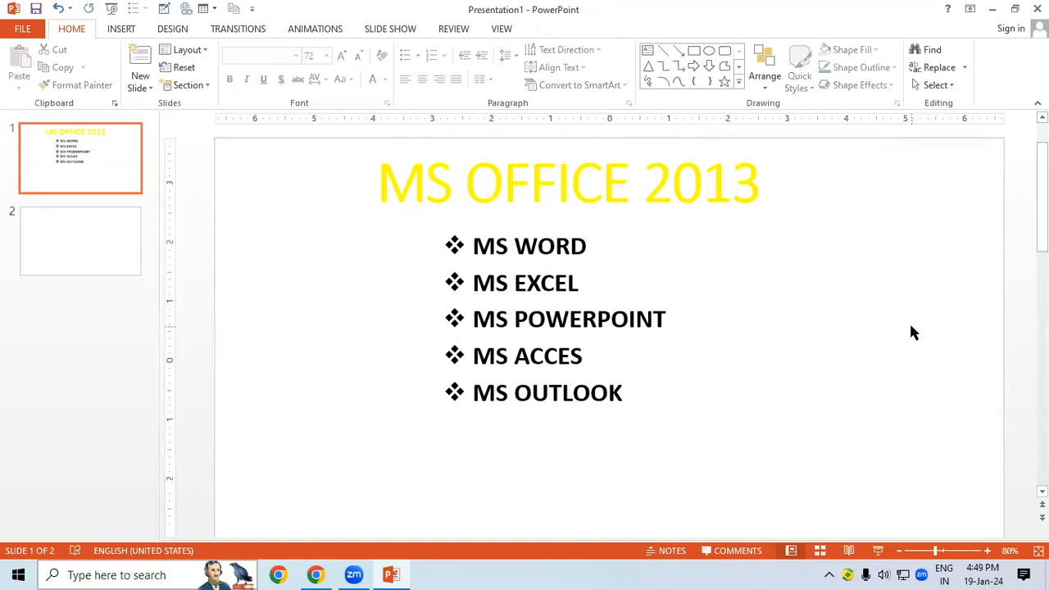
click(462, 191)
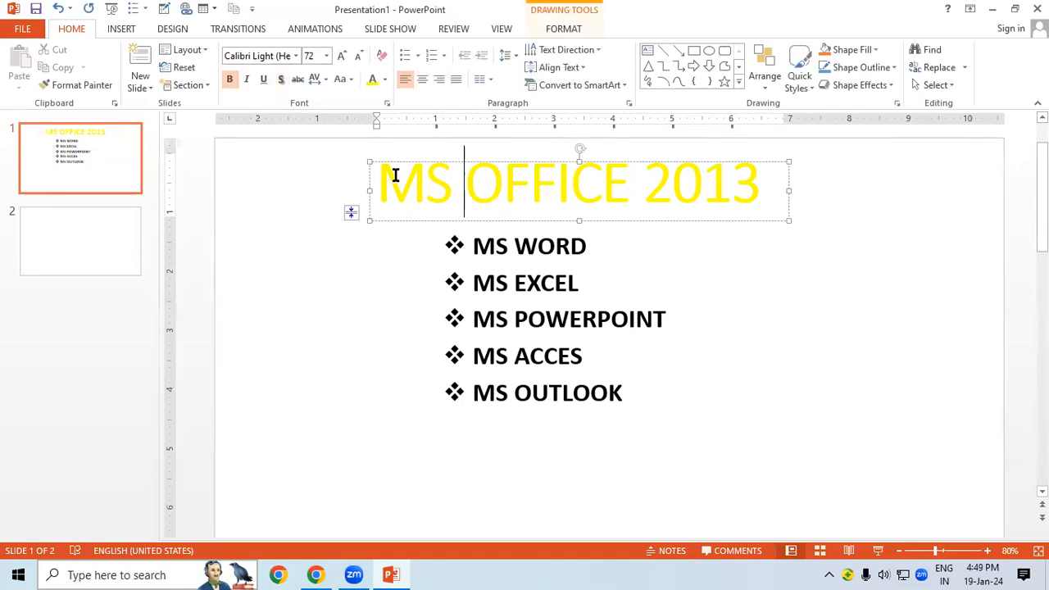
Apply a text shadow to the MS OFFICE 2013 title and colour its text black
drag(382, 176, 726, 176)
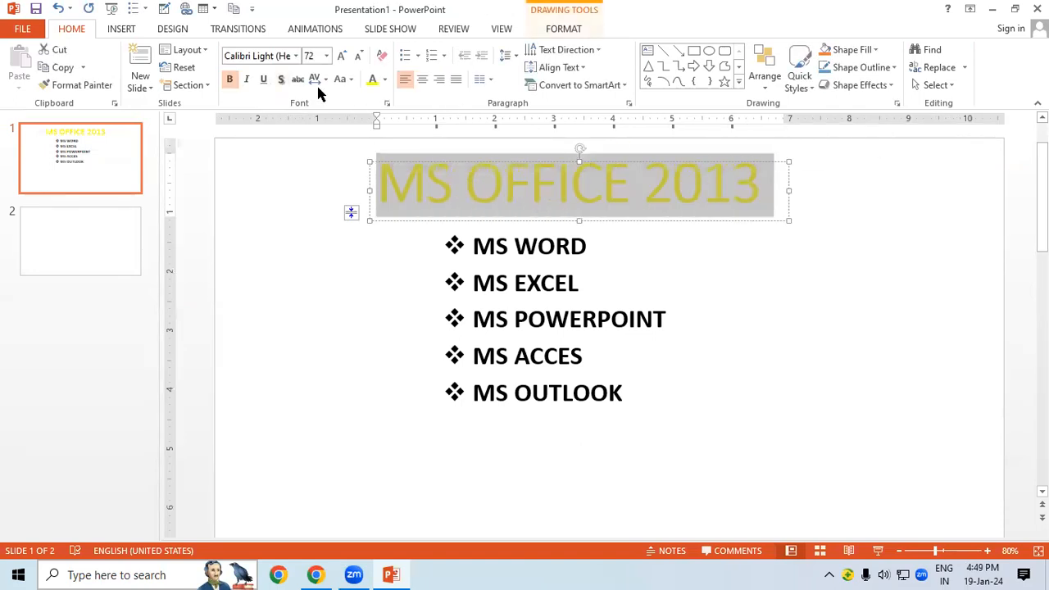
click(279, 80)
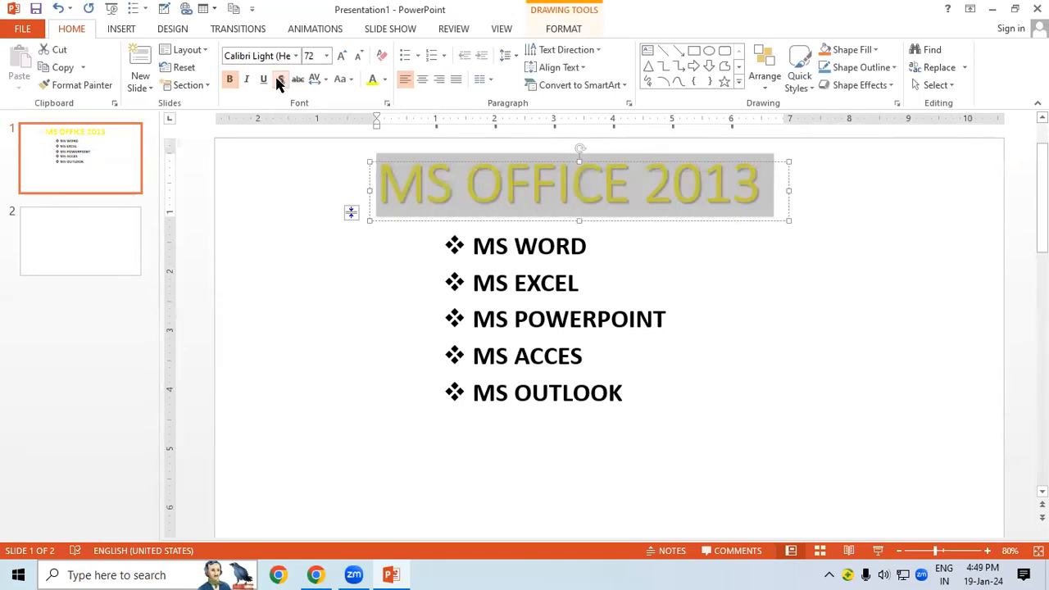
click(384, 79)
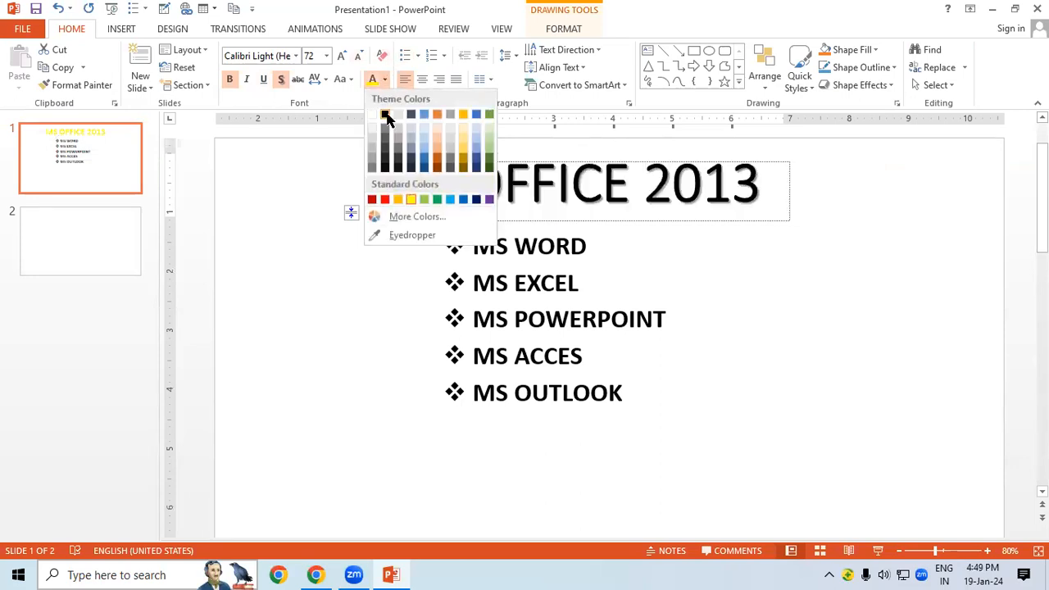
click(385, 115)
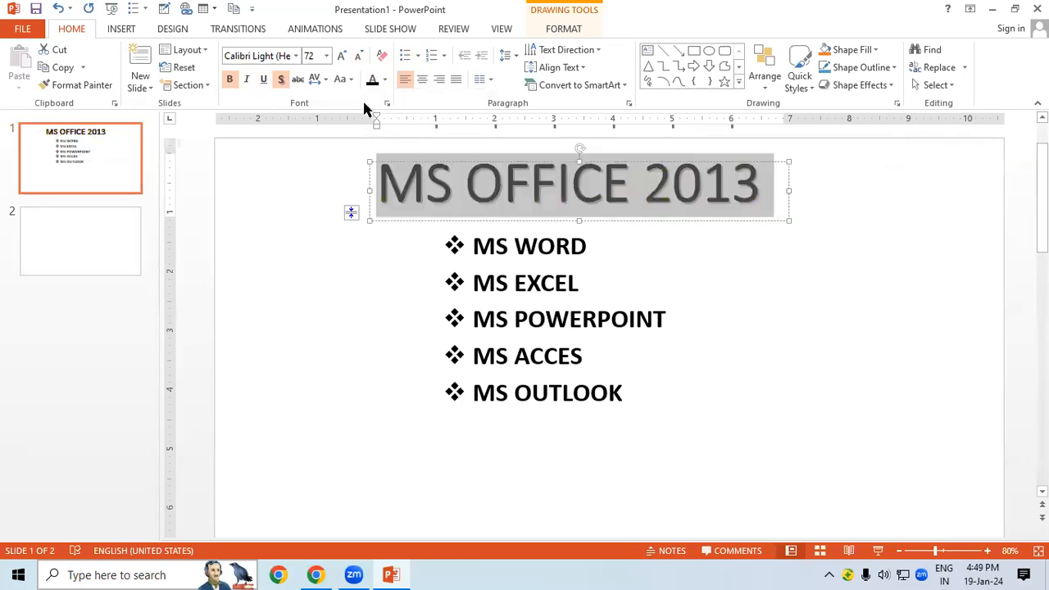
Preview the wider character spacing presets on the title, and enlarge its text box toward the slide's right side
click(318, 80)
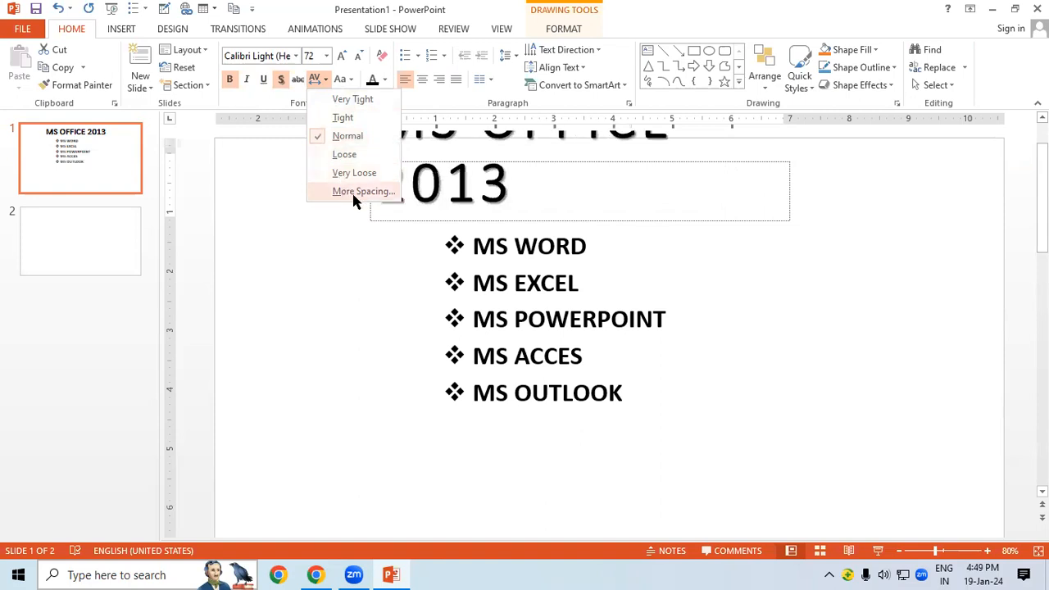
click(841, 379)
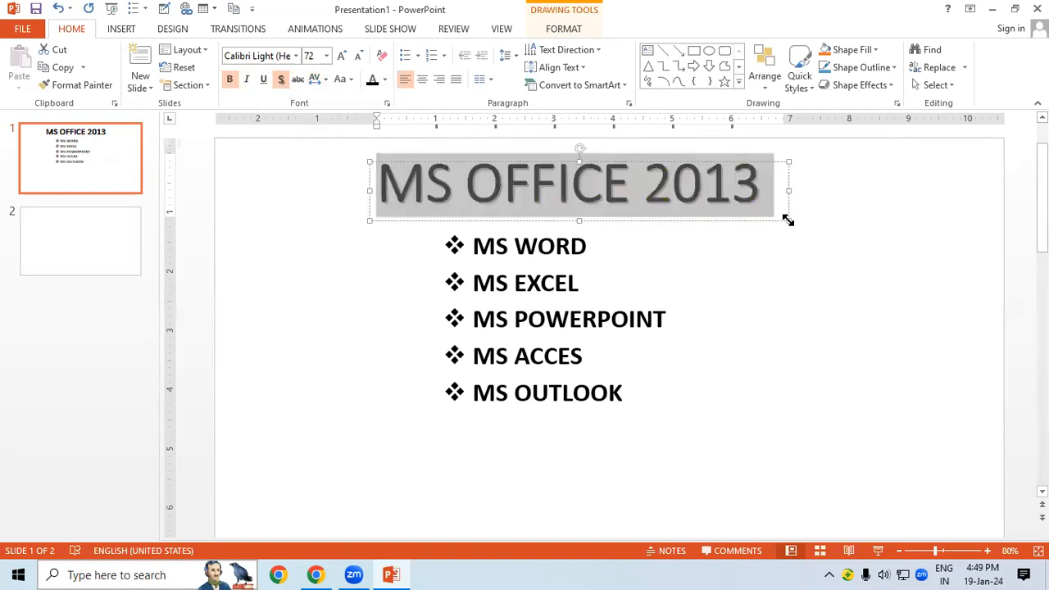
drag(785, 219, 912, 237)
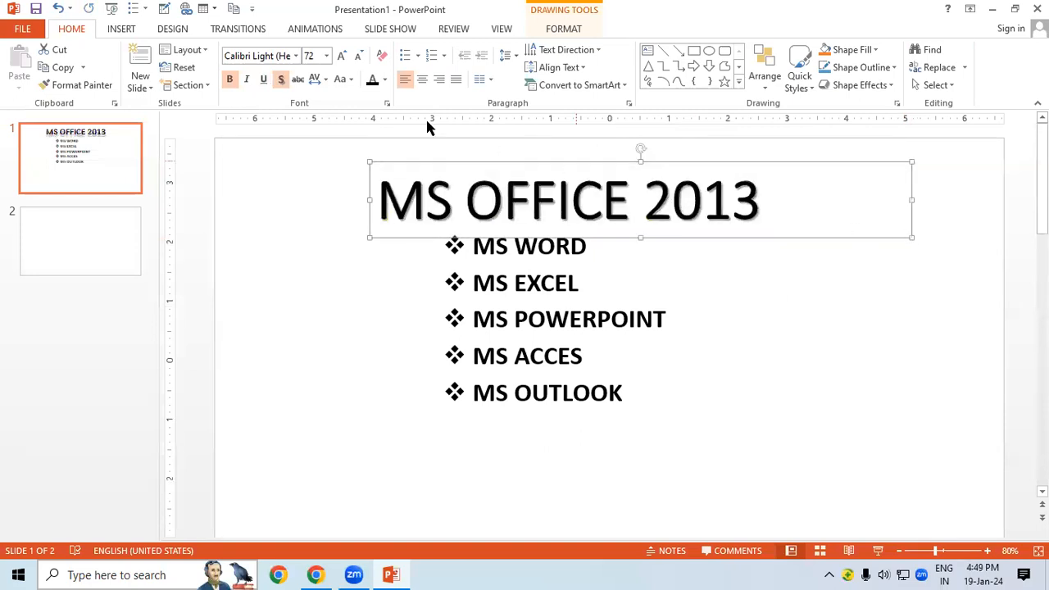
Set kerning for the title's fonts to 15 points and above, and preview the character spacing presets on the text
click(318, 82)
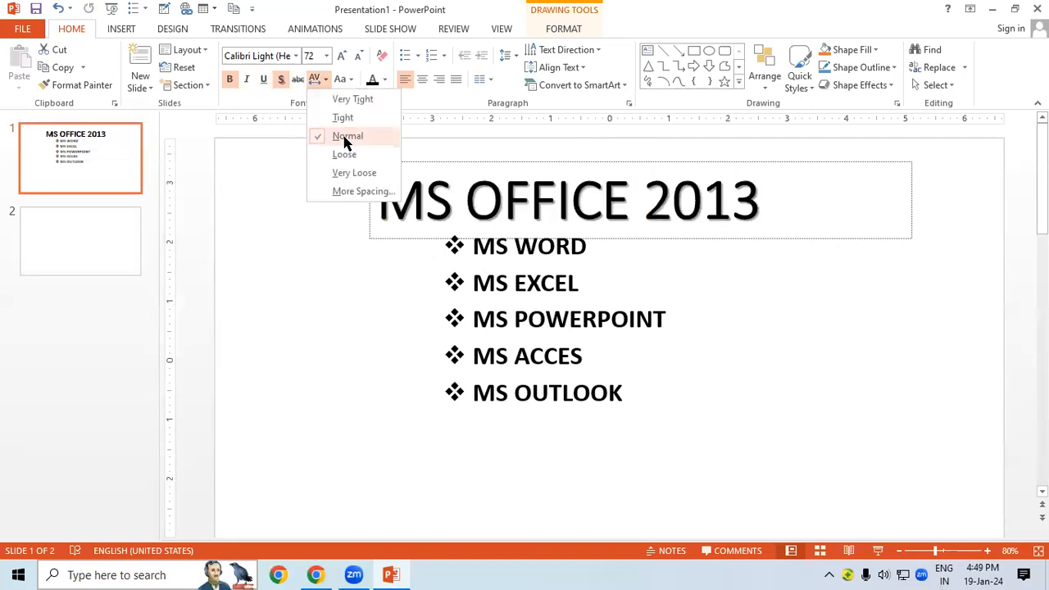
click(358, 191)
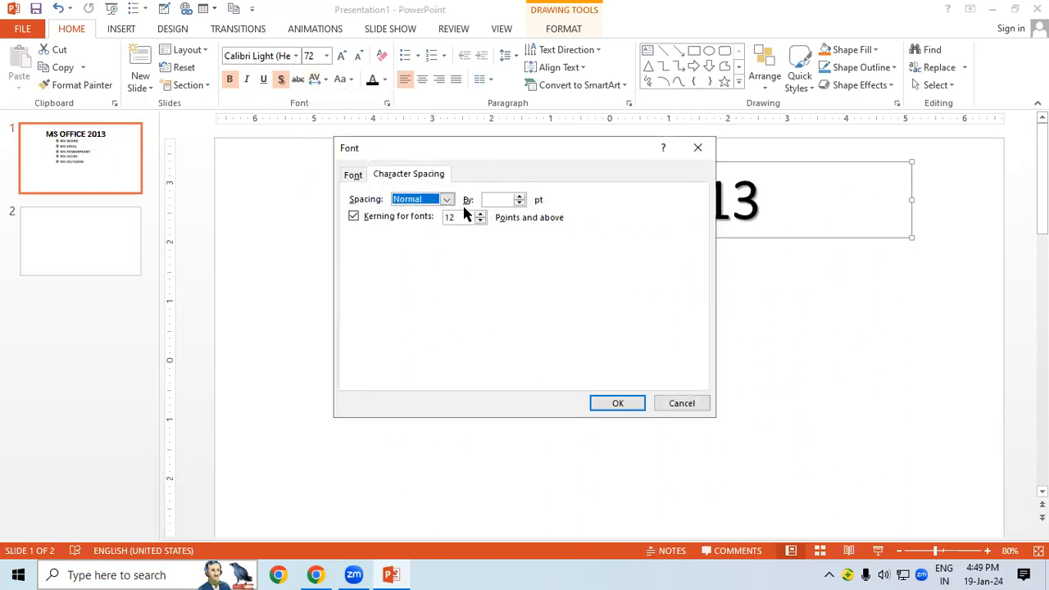
click(480, 213)
click(480, 213)
click(480, 213)
click(480, 213)
click(480, 213)
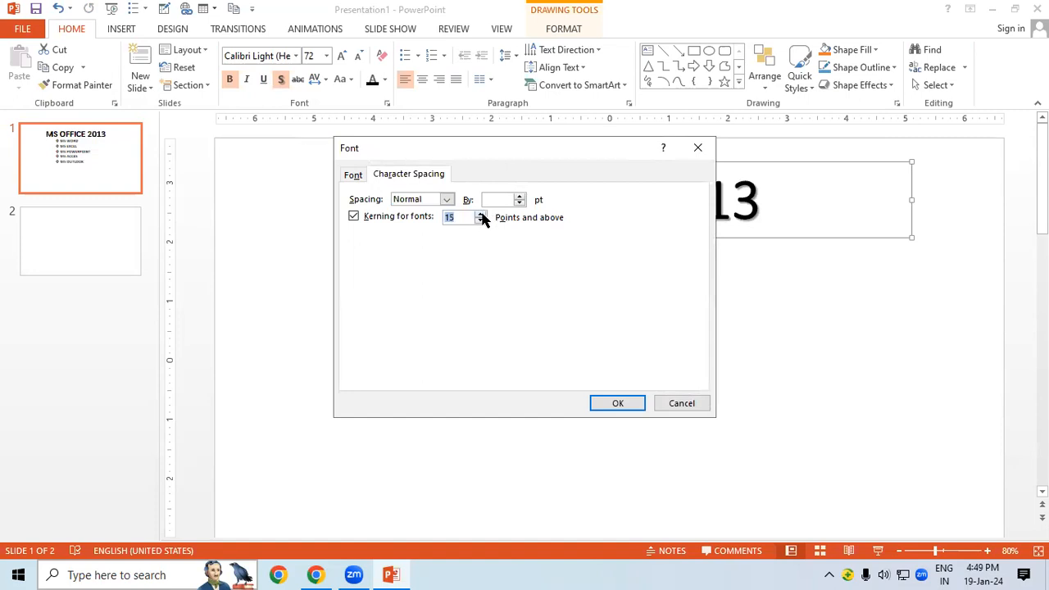
click(616, 402)
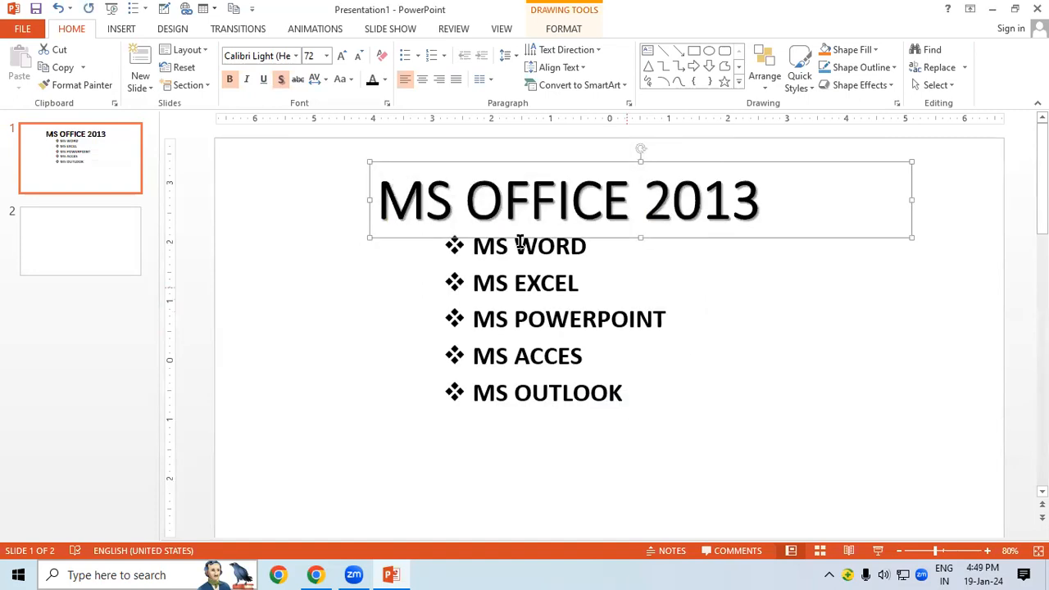
click(326, 78)
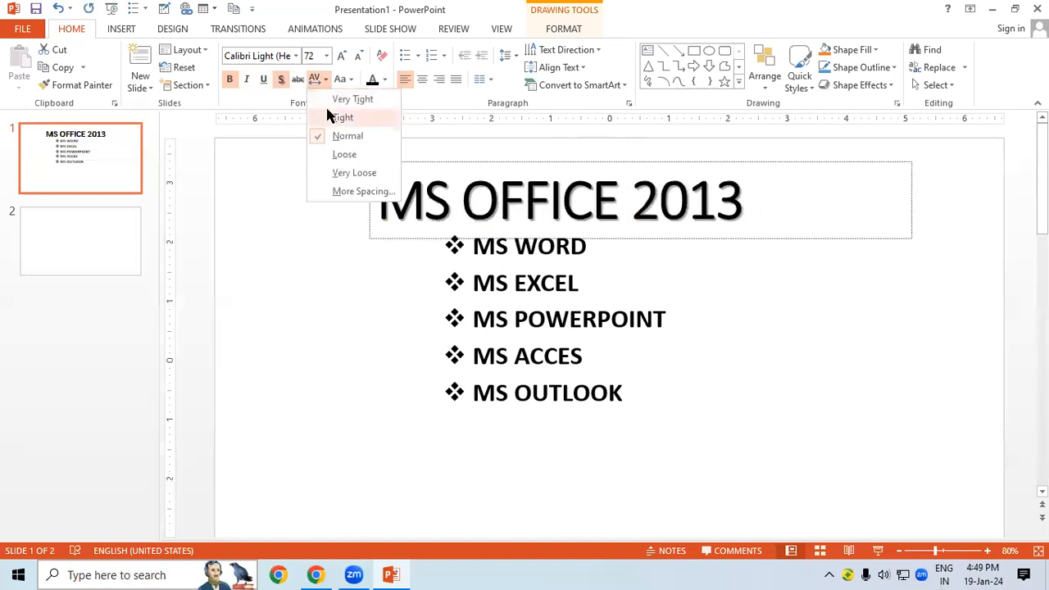
click(344, 154)
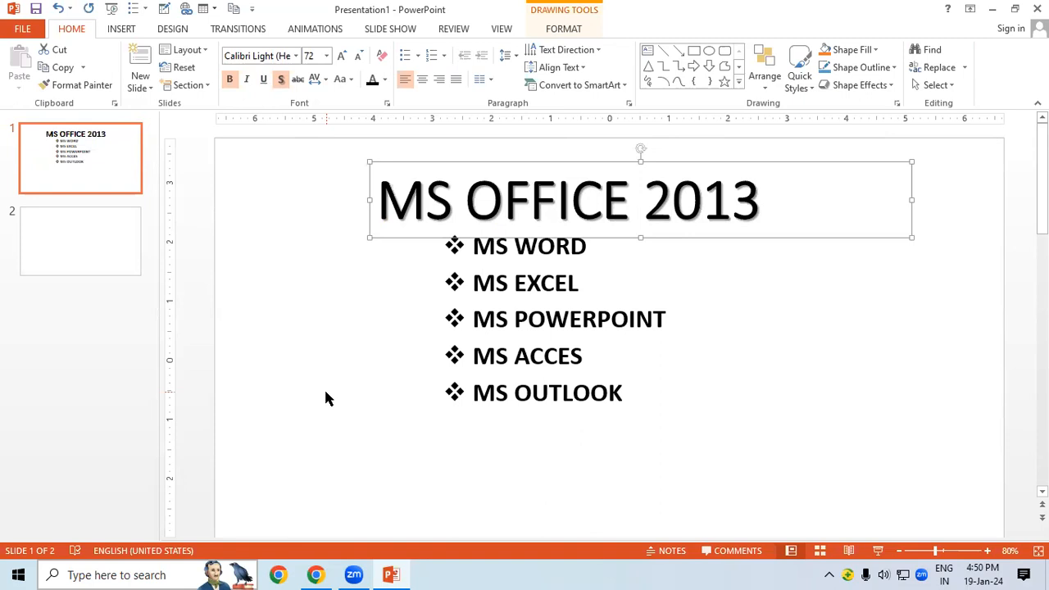
Cycle the MS OFFICE 2013 title through the letter-case variants, including lowercase, and back to uppercase
key(shift+F3)
key(shift+F3)
key(shift+F3)
key(shift+F3)
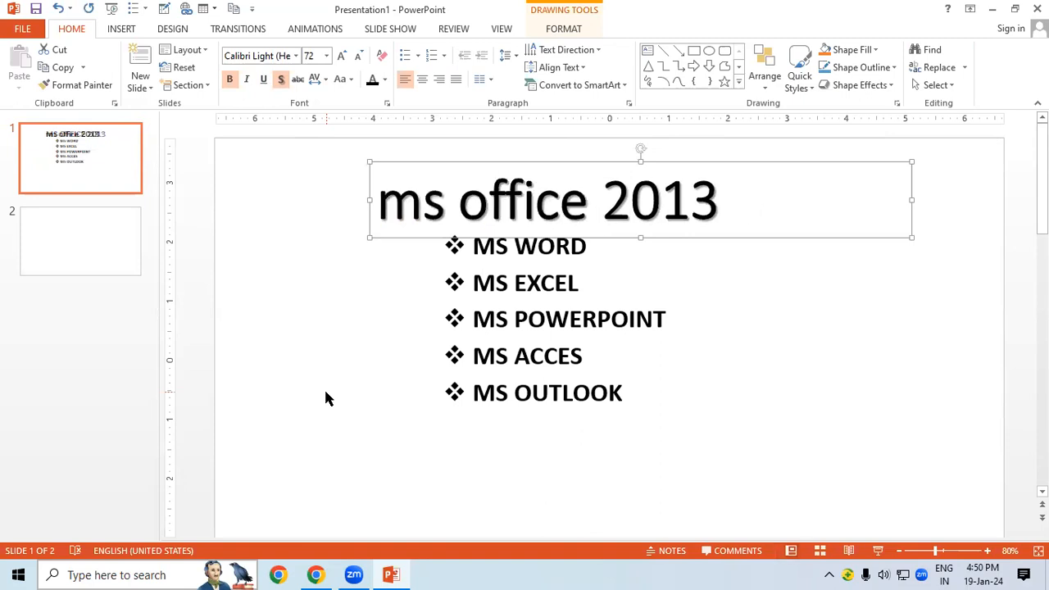
key(shift+F3)
key(shift+F3)
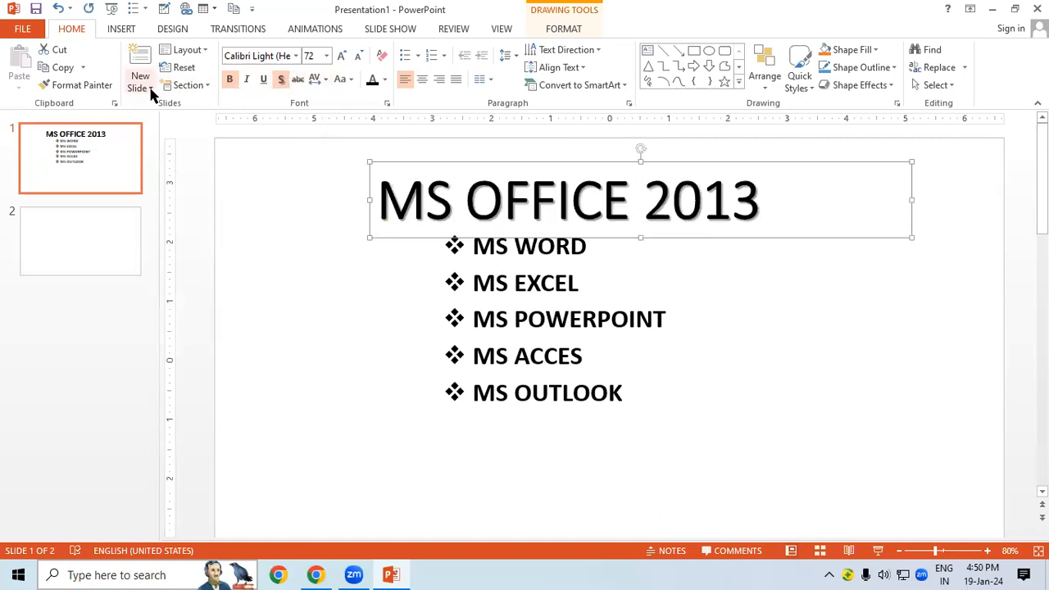
Examine the slide section commands and the title's text direction and line spacing options, keeping the text horizontal
click(205, 87)
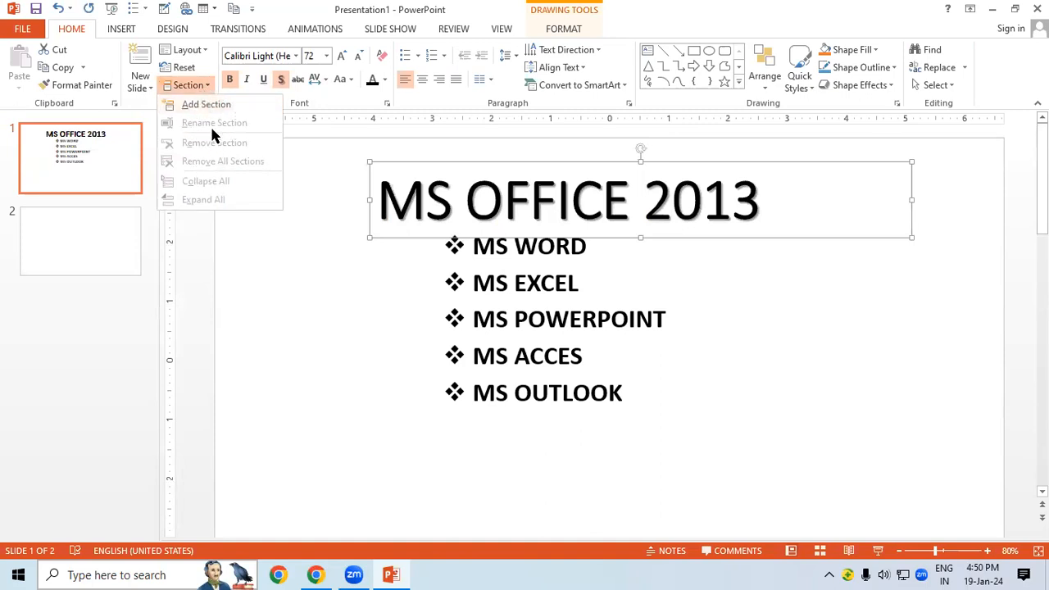
click(253, 255)
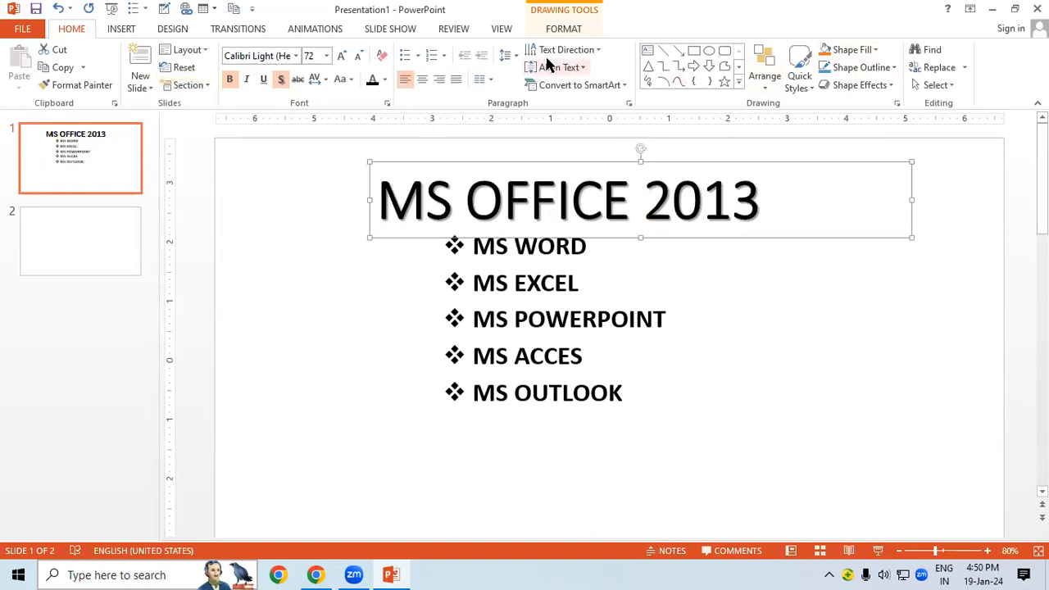
click(576, 51)
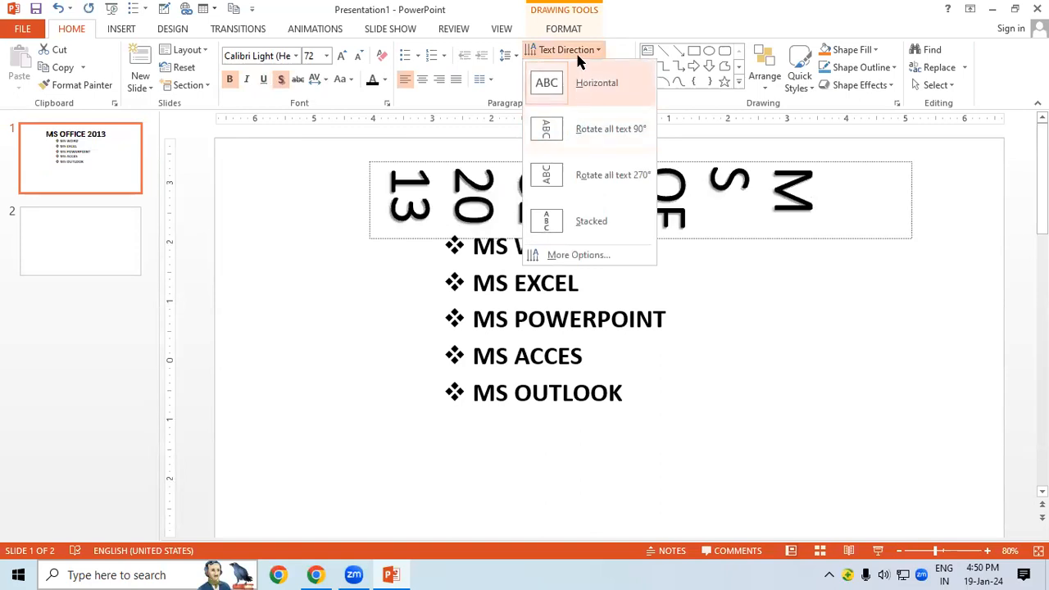
click(583, 83)
click(510, 57)
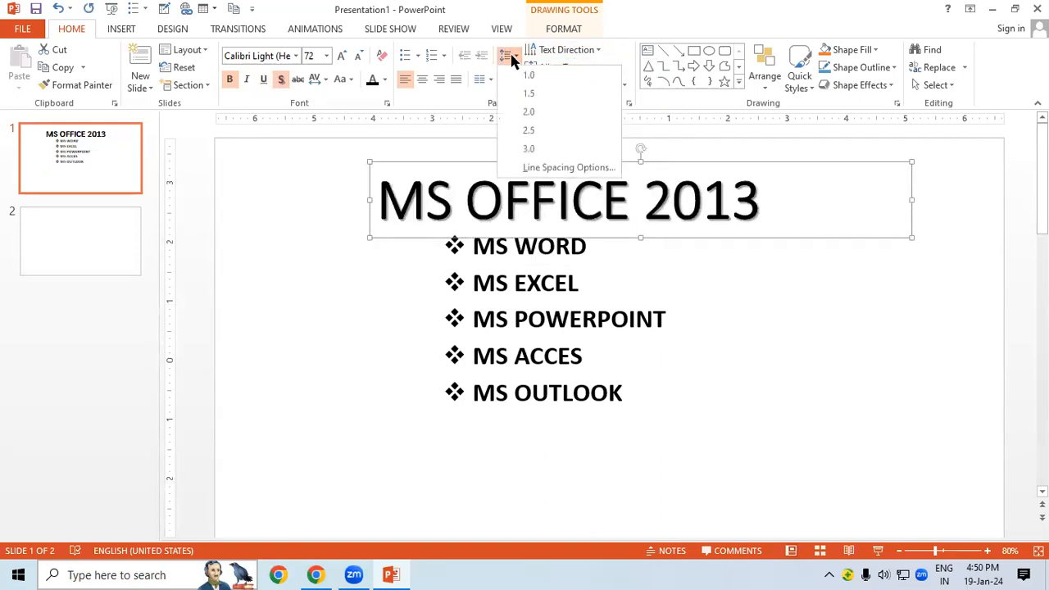
click(749, 259)
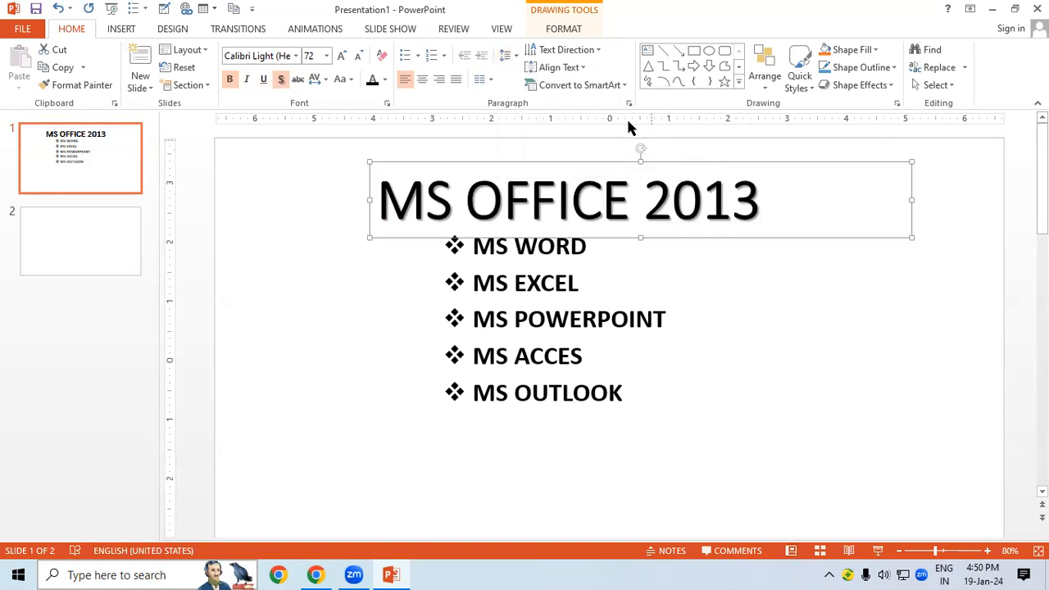
Stretch the title box down over the program list and shift it down and right, previewing its vertical text alignment options
click(570, 69)
click(670, 238)
drag(634, 237, 661, 432)
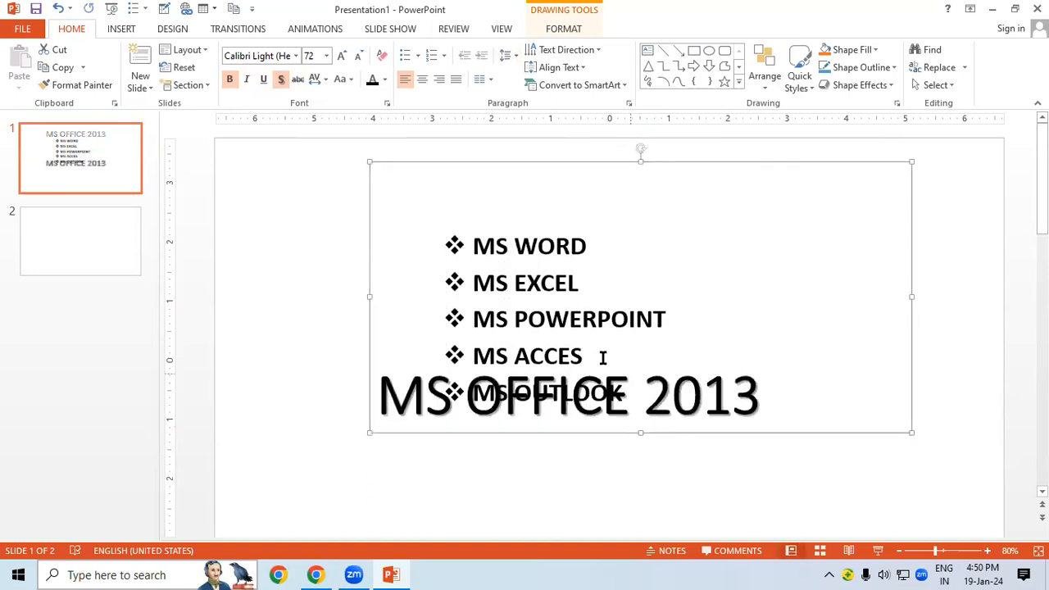
drag(697, 160, 729, 199)
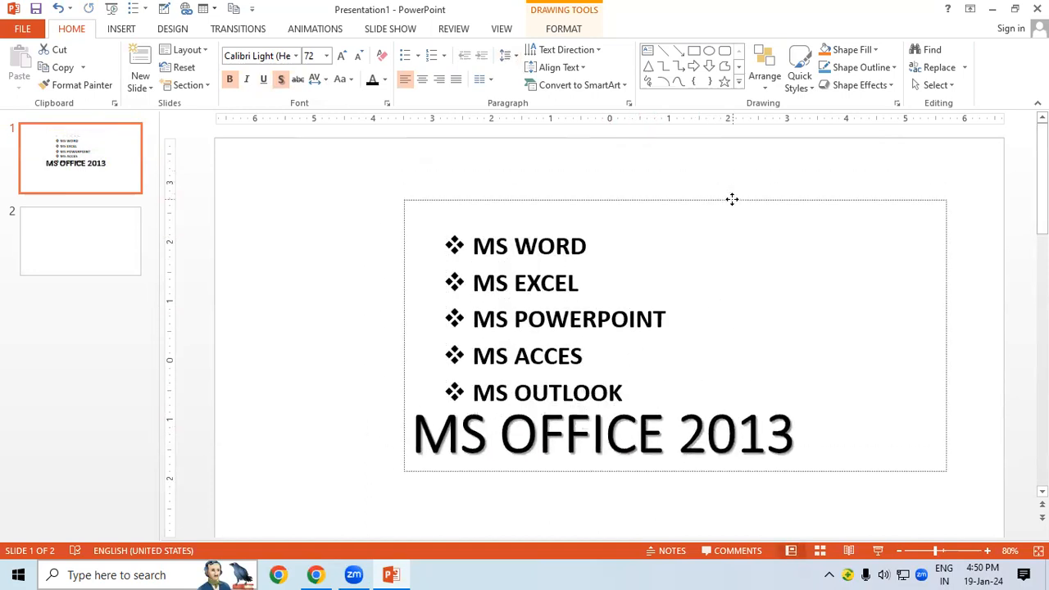
click(571, 69)
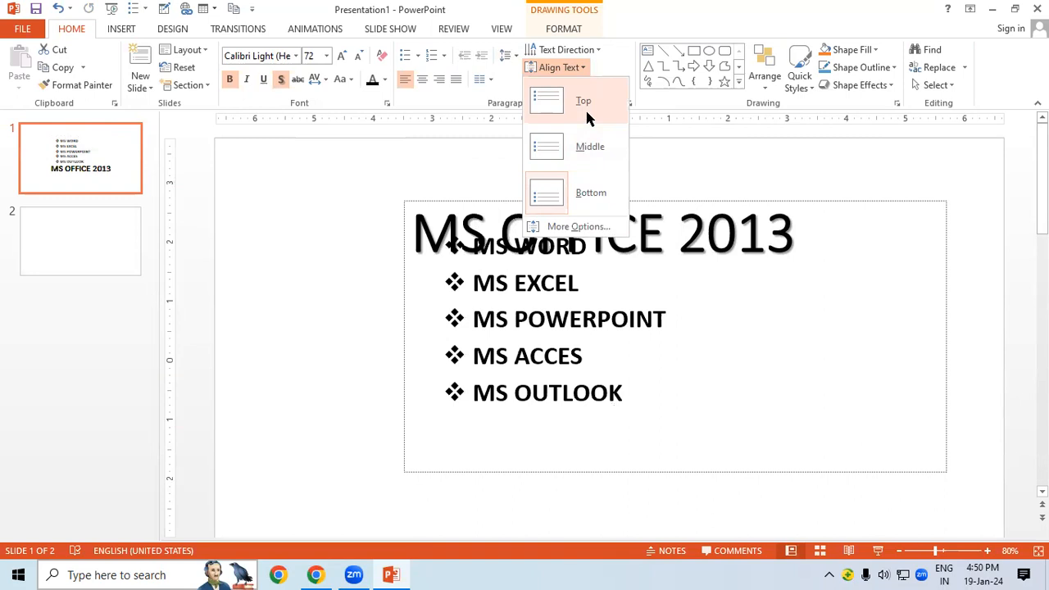
click(341, 203)
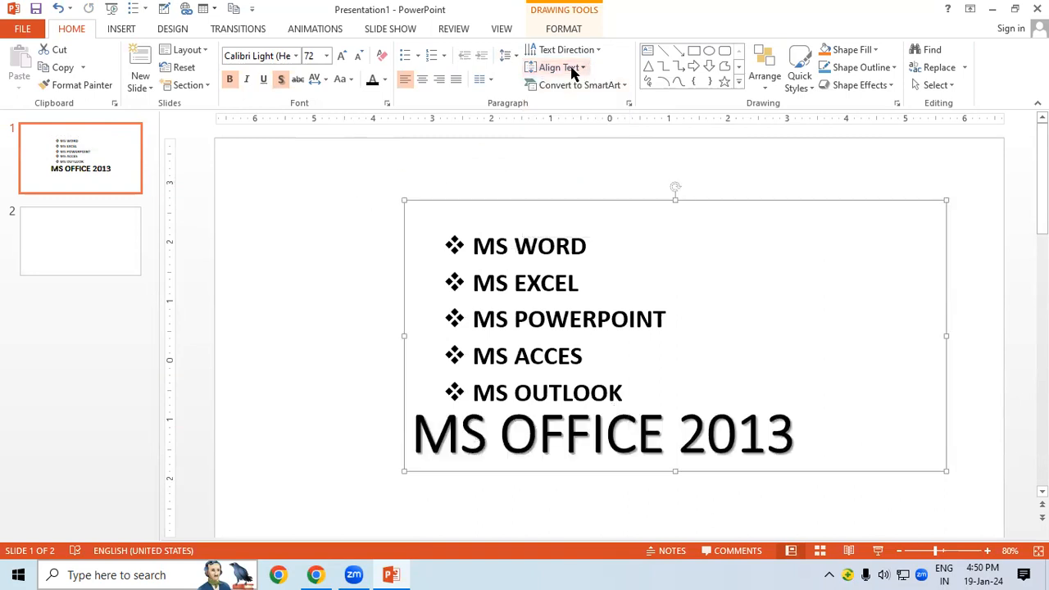